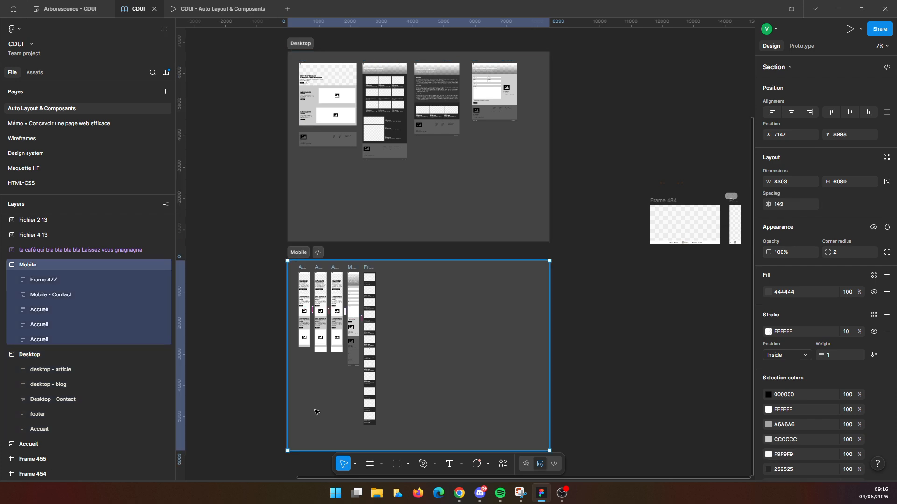
pyautogui.keyDown('ctrl'); pyautogui.scroll(5, 260, 341); pyautogui.keyUp('ctrl')
pyautogui.keyDown('ctrl'); pyautogui.scroll(5, 481, 156); pyautogui.keyUp('ctrl')
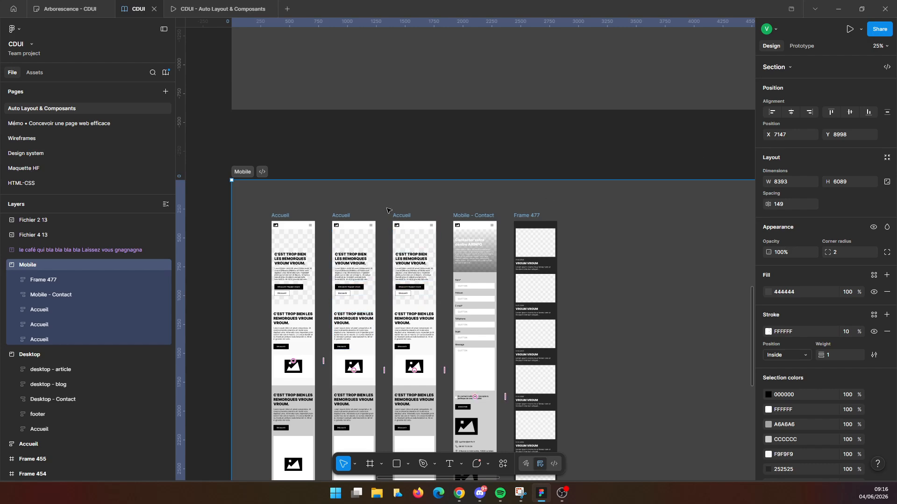
pyautogui.keyDown('ctrl'); pyautogui.scroll(-6, 306, 183); pyautogui.keyUp('ctrl')
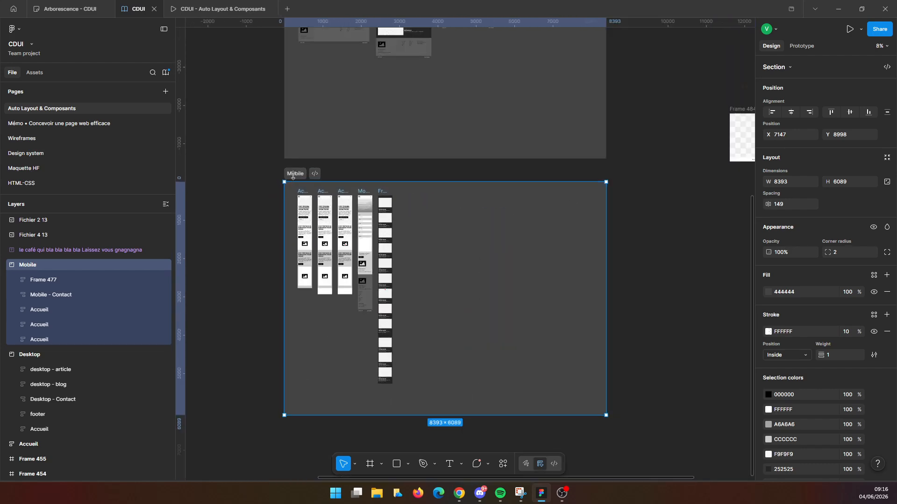
pyautogui.click(381, 463)
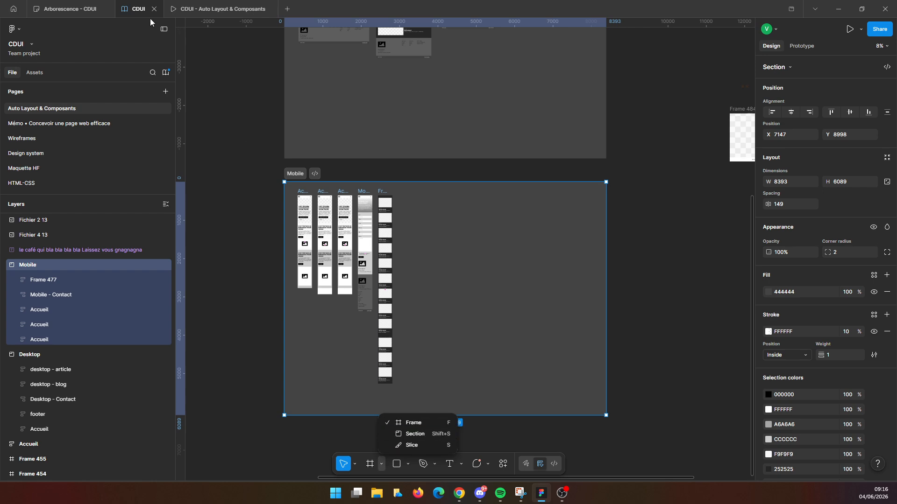
pyautogui.press('Escape')
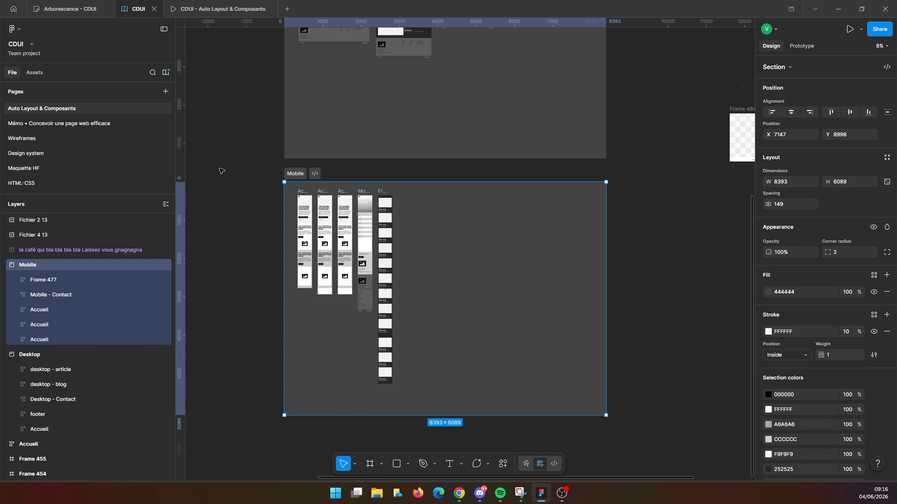
# - Switch to Chrome and search Google for "kits ui figma" in a new tab
pyautogui.moveTo(85, 8)
pyautogui.moveTo(485, 502)
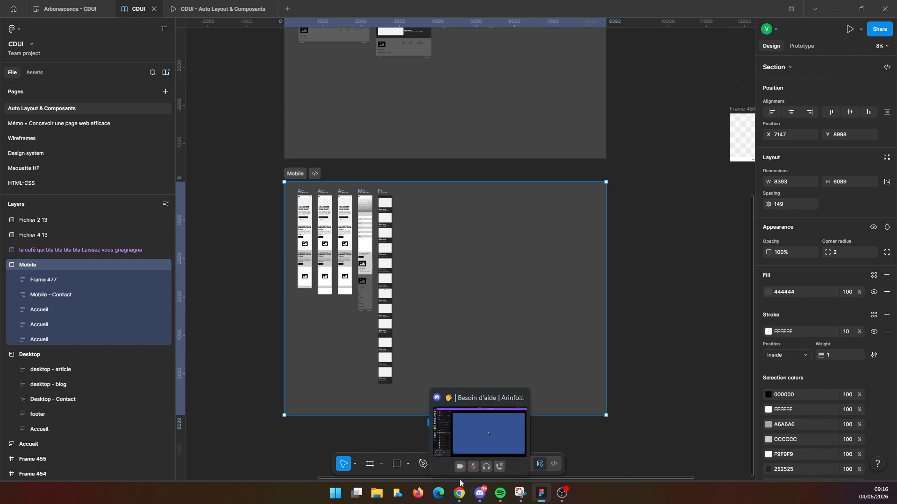
pyautogui.click(454, 493)
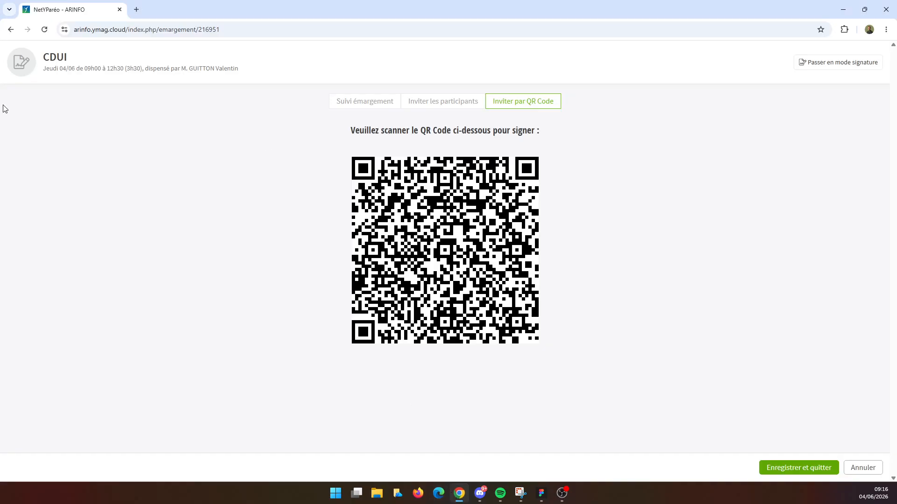
pyautogui.click(133, 12)
pyautogui.write('kits ui figma')
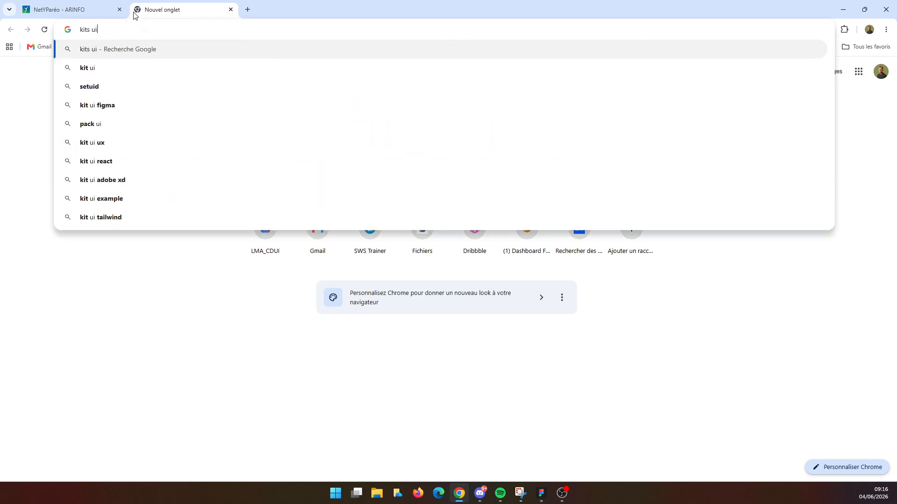
pyautogui.press('Return')
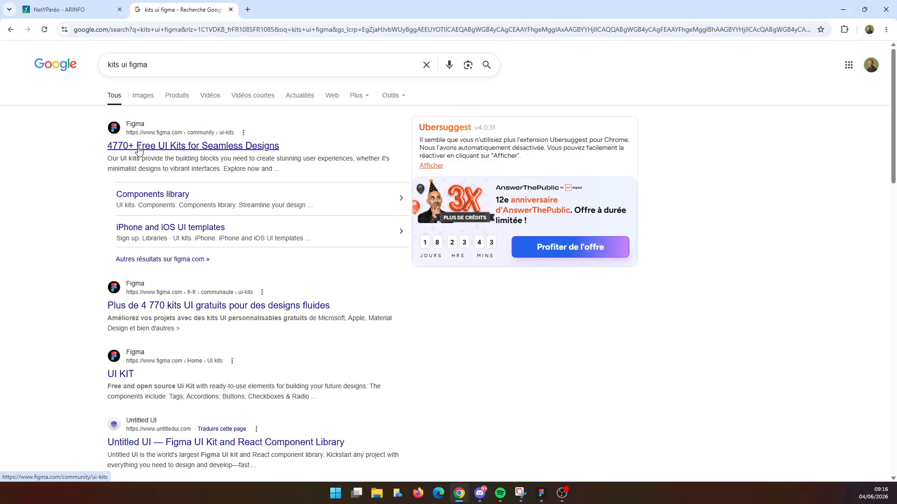
# - Open the Figma Community result for free UI kits and browse the kits listed on the page
pyautogui.click(138, 149)
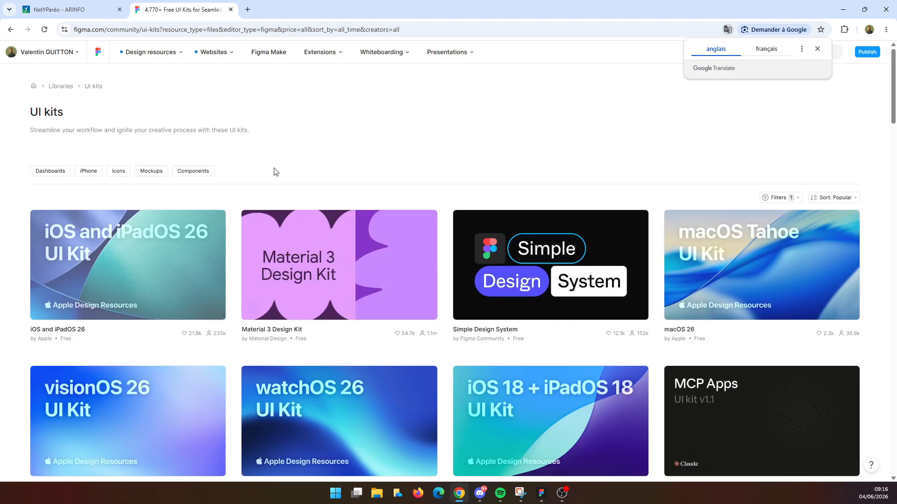
pyautogui.scroll(-6, 10, 261)
pyautogui.scroll(-15, 422, 305)
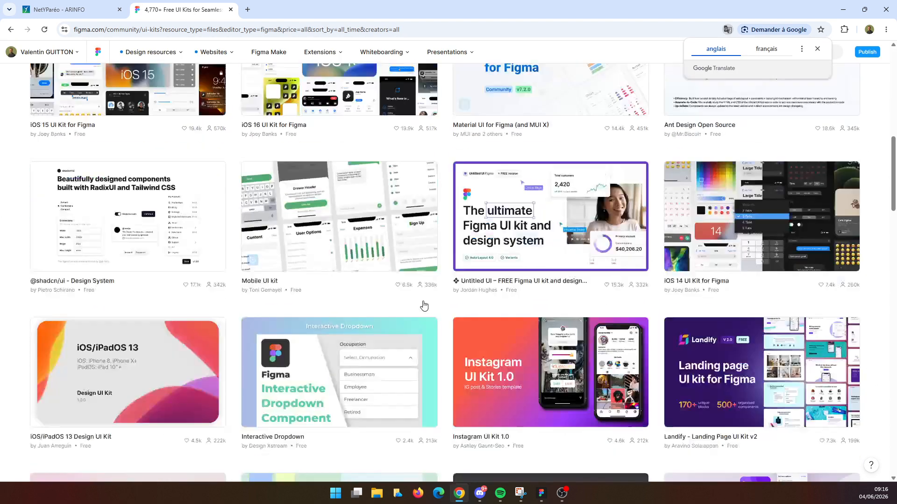
pyautogui.scroll(-20, 866, 141)
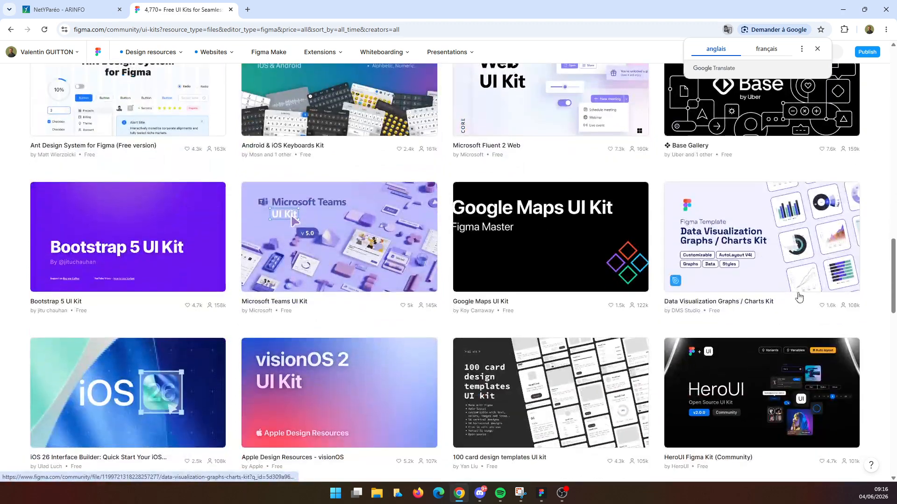
pyautogui.scroll(5, 234, 253)
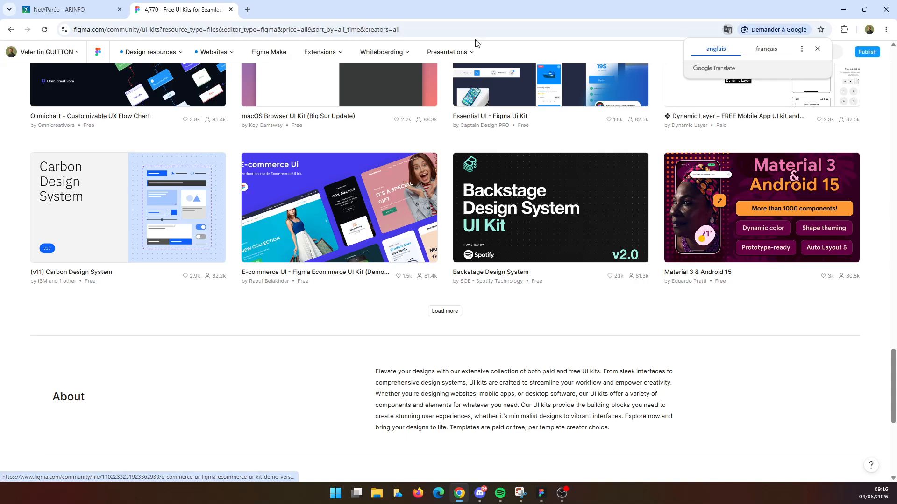
# - Search Google for "design system figma" in another new tab
pyautogui.click(246, 10)
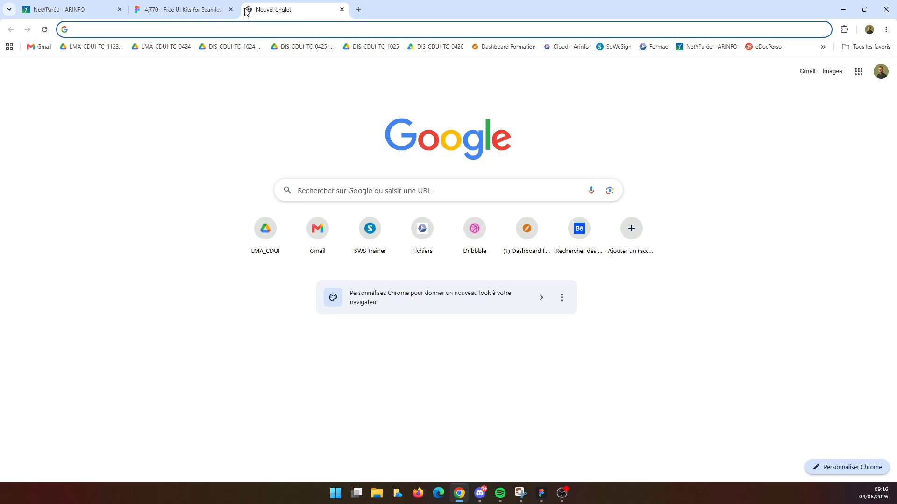
pyautogui.write('design sys')
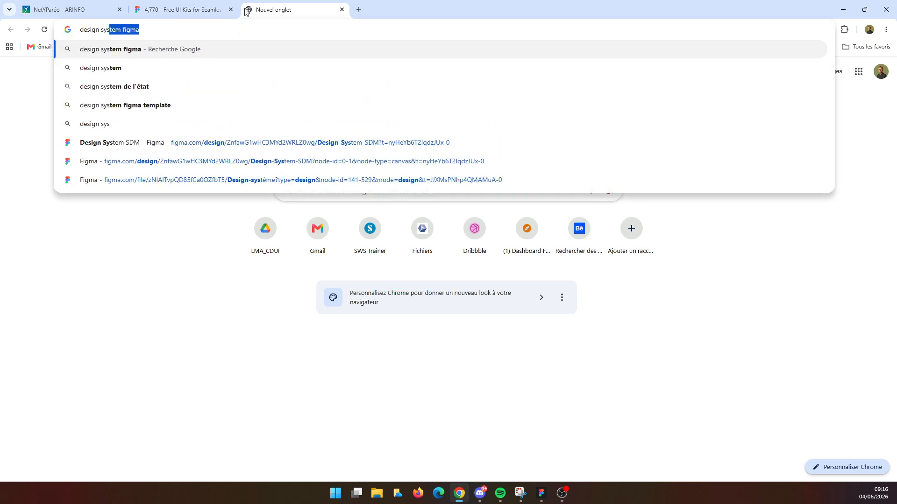
pyautogui.write('tem')
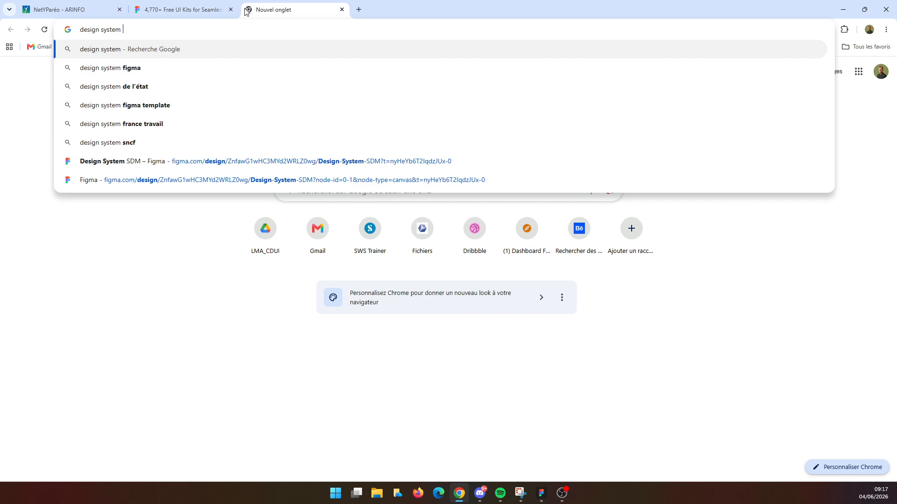
pyautogui.click(189, 68)
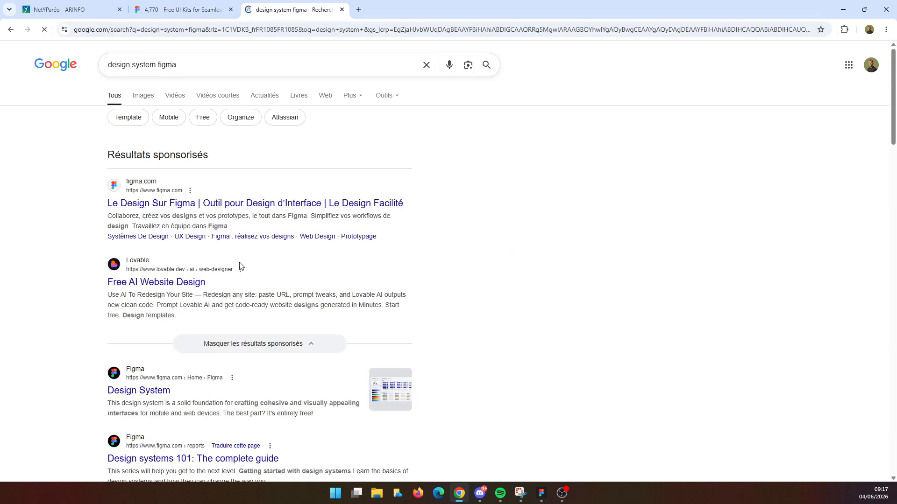
# - Look through Figma's "Design systems 101: The complete guide" page, then return to the search results
pyautogui.scroll(-3, 166, 290)
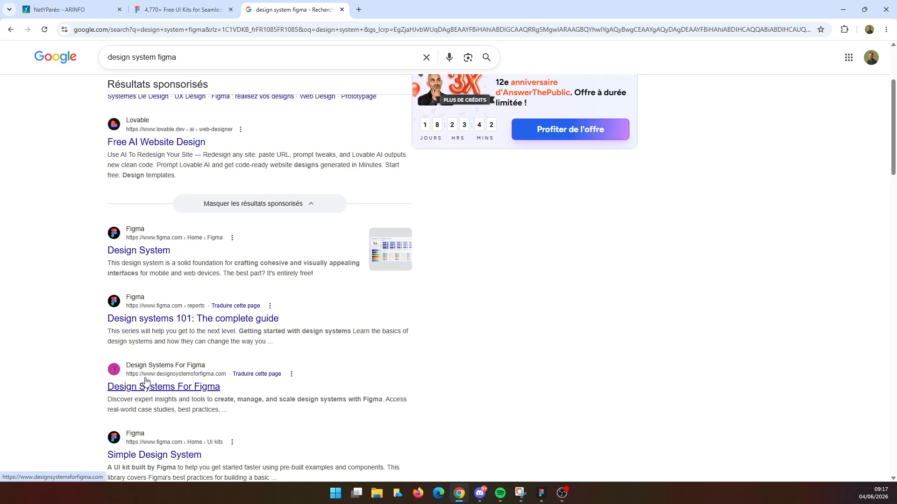
pyautogui.scroll(-5, 372, 293)
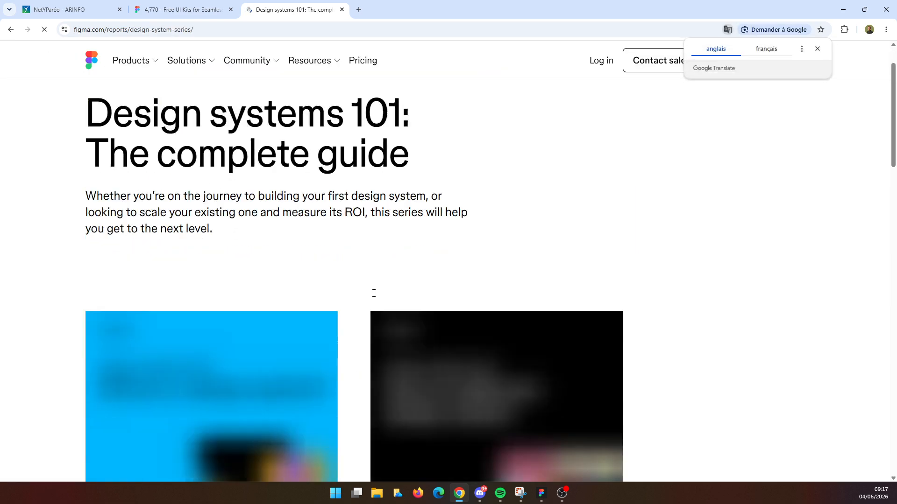
pyautogui.scroll(-8, 199, 324)
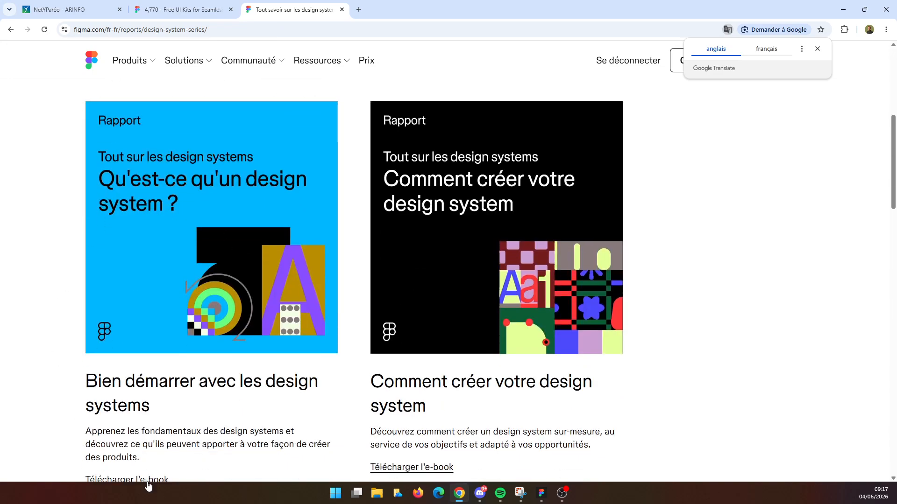
pyautogui.scroll(-4, 170, 224)
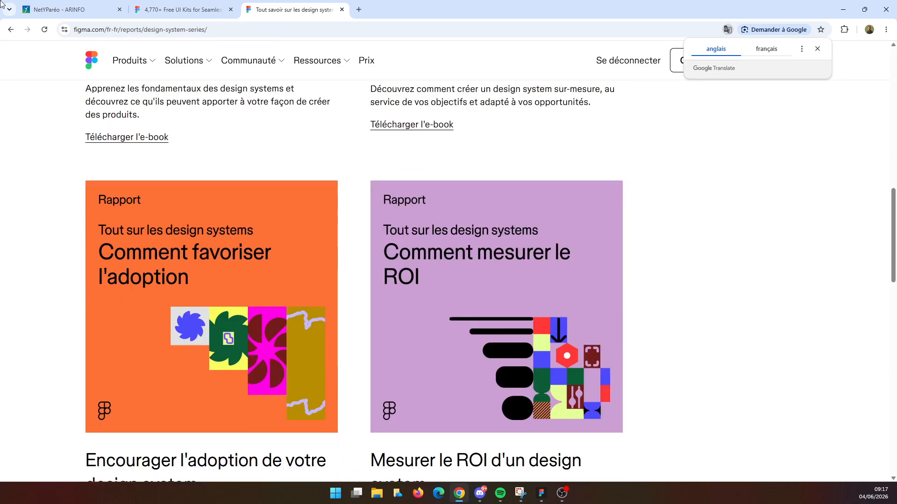
pyautogui.click(12, 30)
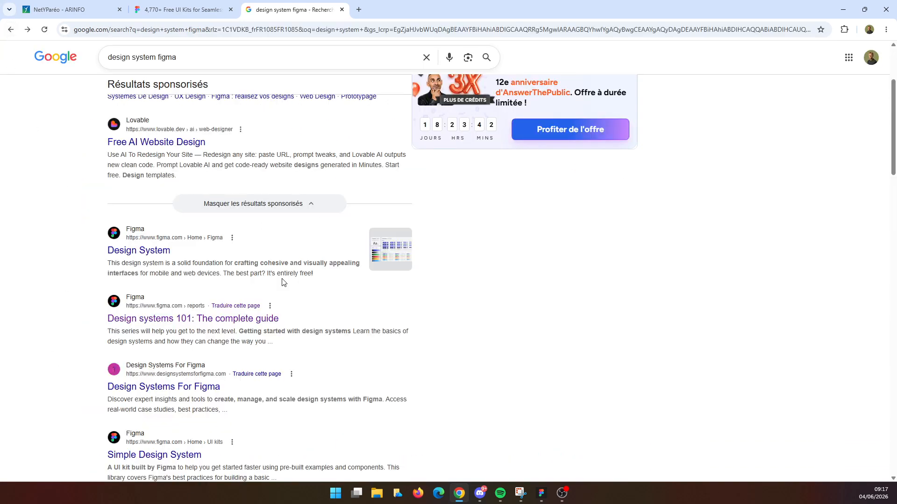
# - Refine the Google search to "design system figma kit"
pyautogui.scroll(-3, 262, 267)
pyautogui.click(195, 49)
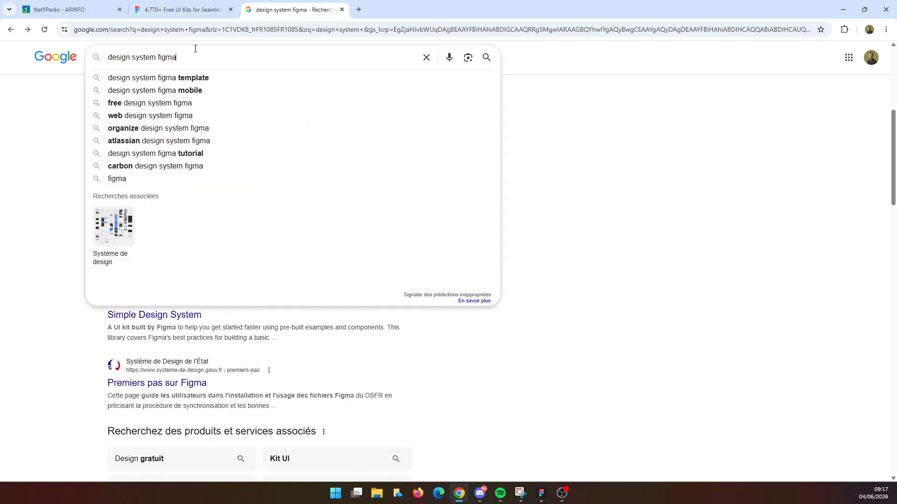
pyautogui.write('kit')
pyautogui.press('Return')
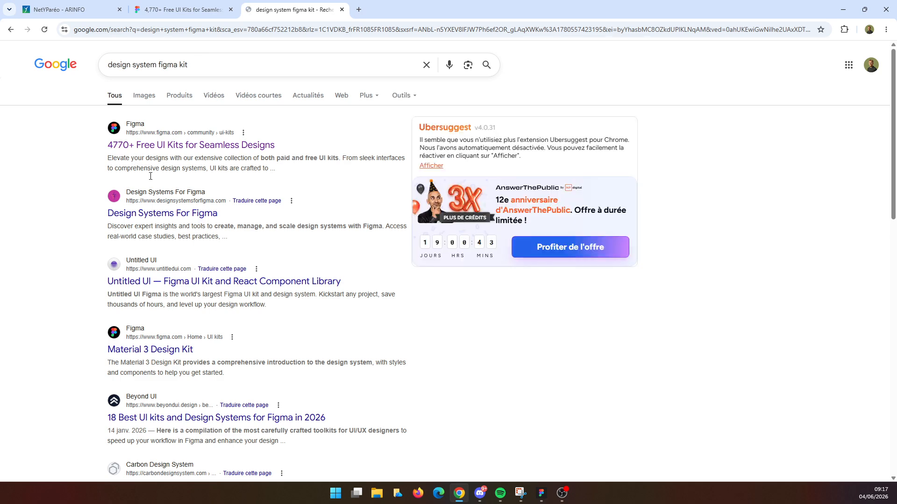
# - Look at the Design Systems For Figma site, dismiss its newsletter pop-up and return to the search results
pyautogui.scroll(-2, 155, 323)
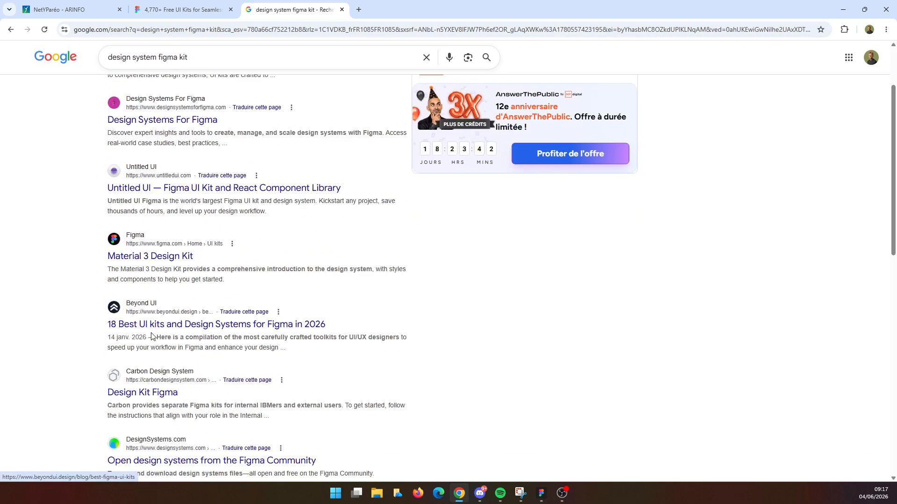
pyautogui.scroll(2, 151, 336)
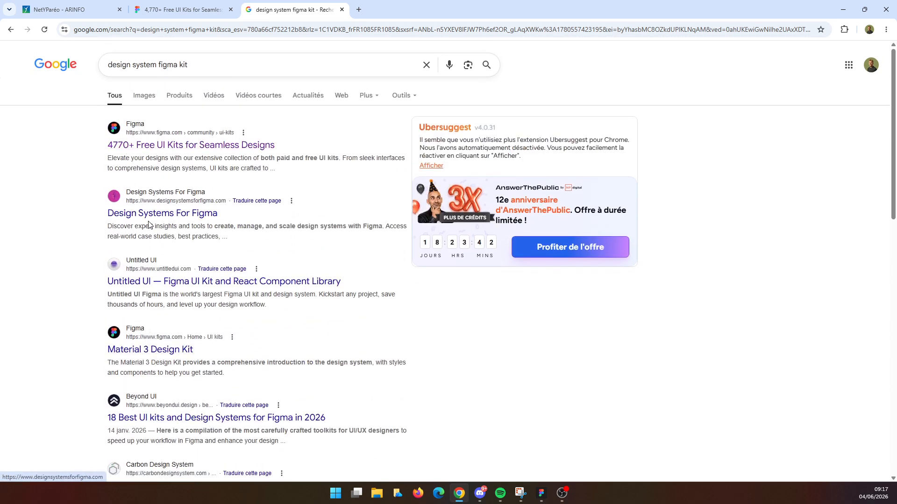
pyautogui.scroll(-3, 148, 217)
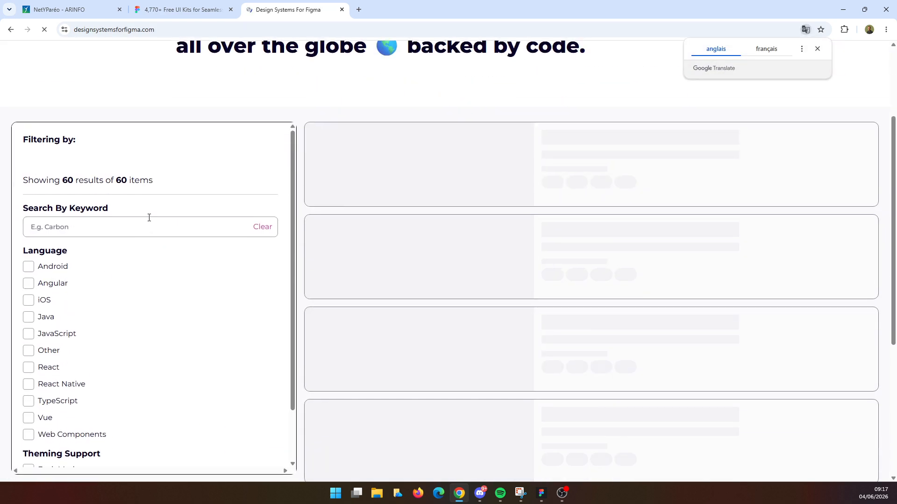
pyautogui.scroll(-1, 647, 230)
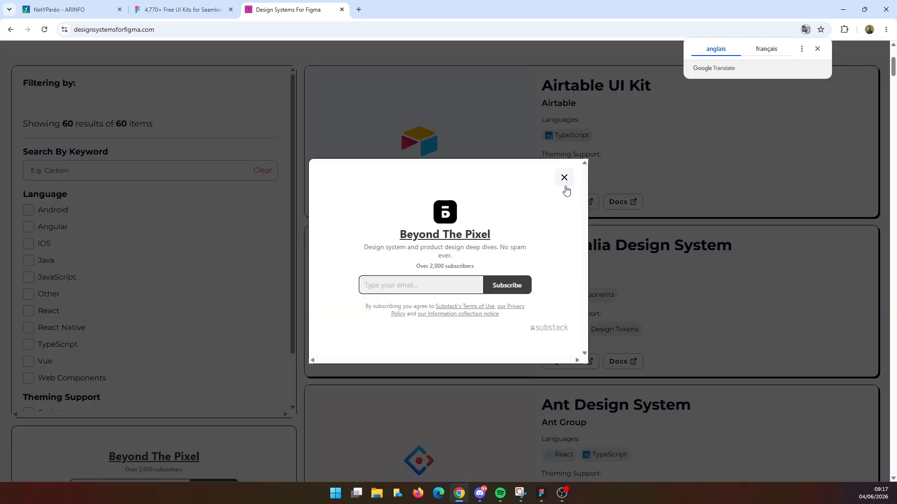
pyautogui.click(564, 182)
pyautogui.click(10, 31)
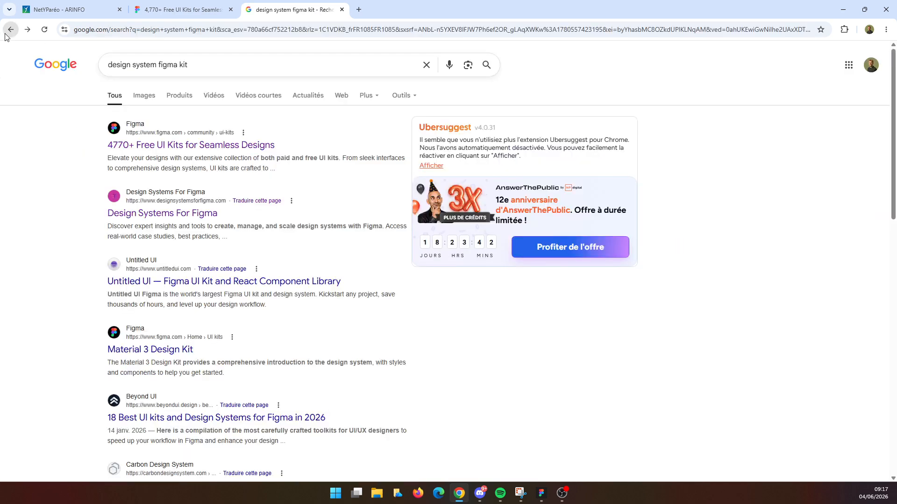
# - Review the remaining search results, then open the Figma Community free UI kits result and browse its kits
pyautogui.scroll(-6, 313, 317)
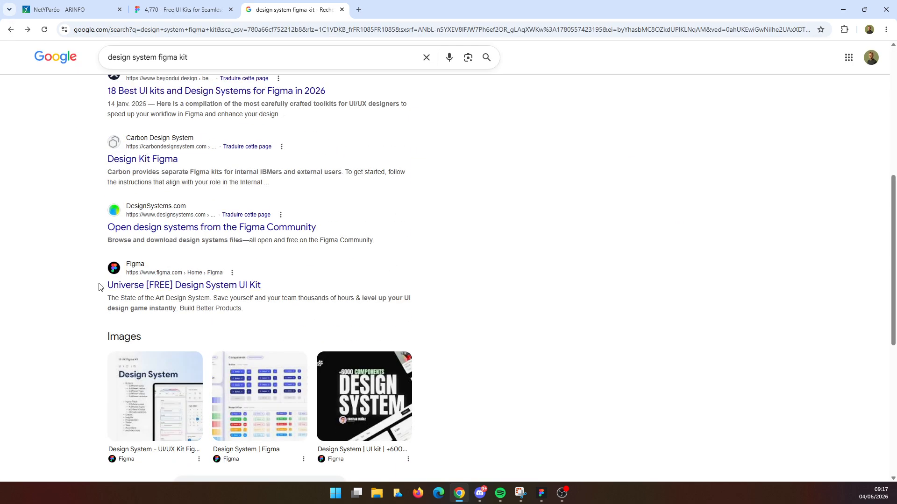
pyautogui.scroll(4, 143, 287)
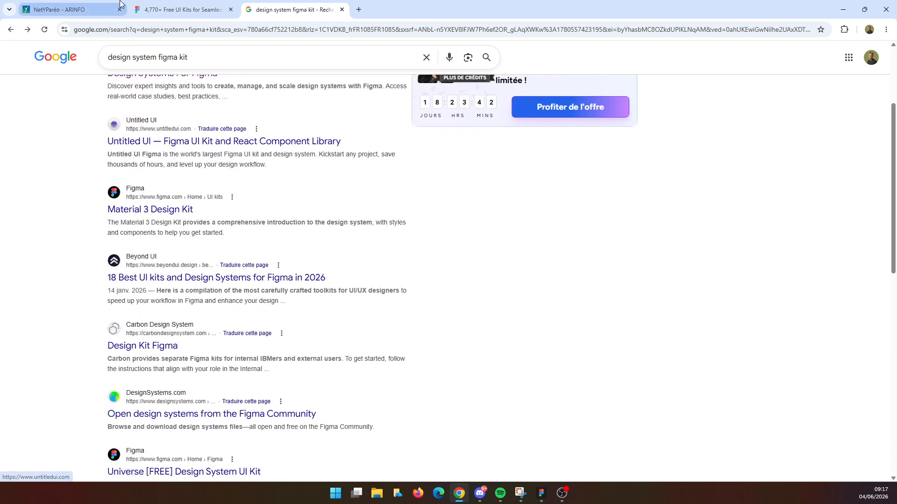
pyautogui.scroll(3, 93, 140)
pyautogui.click(176, 148)
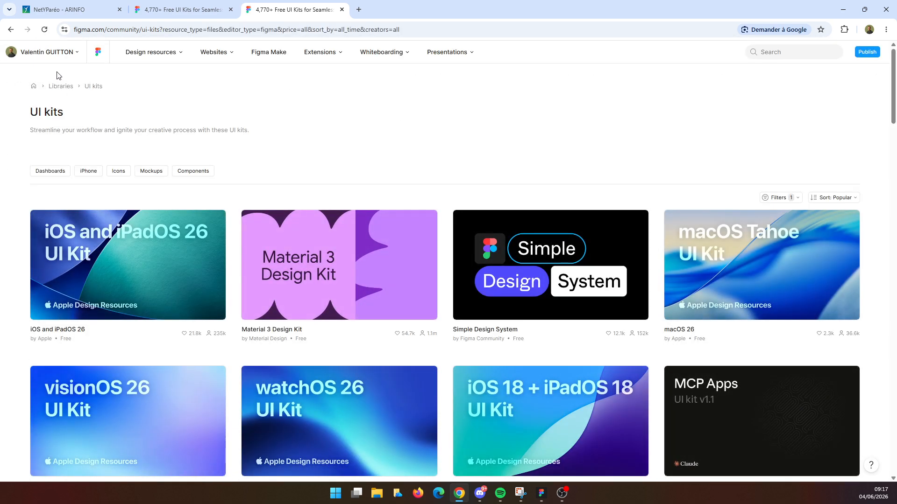
pyautogui.scroll(-4, 316, 195)
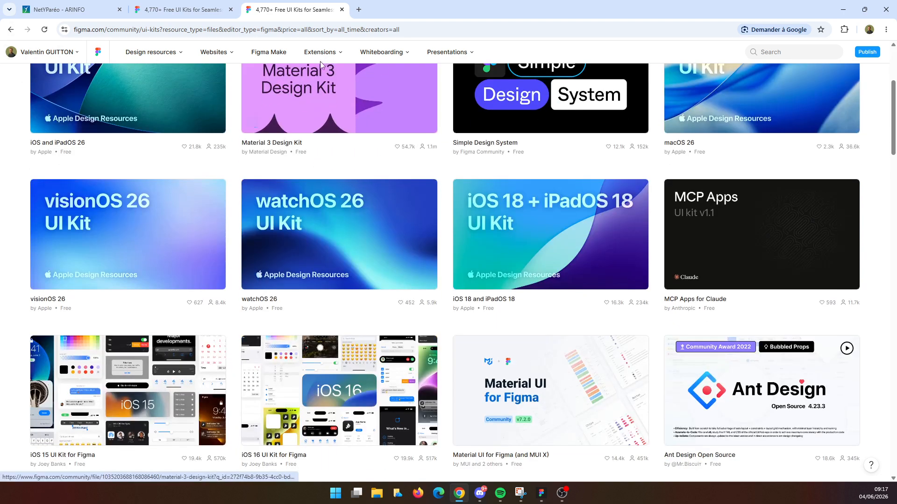
pyautogui.scroll(1, 271, 132)
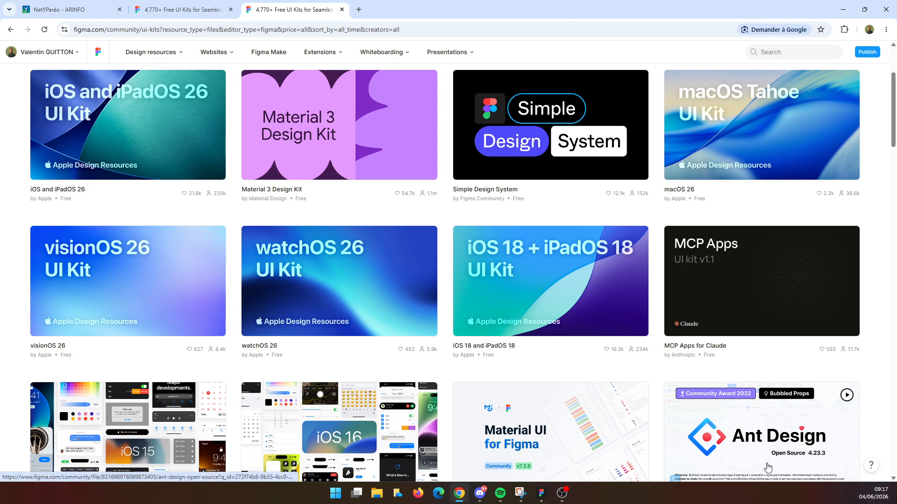
# - Switch back to Figma and show the assets and libraries available to the CDUI file
pyautogui.click(539, 495)
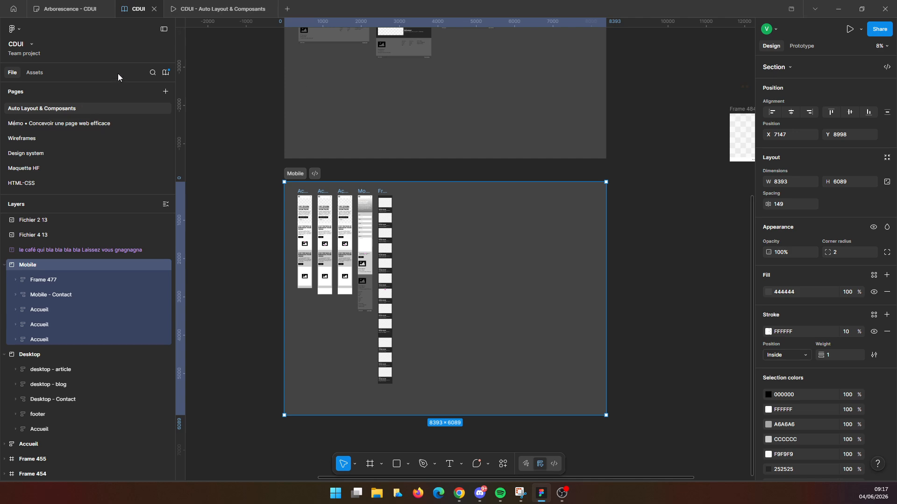
pyautogui.click(34, 72)
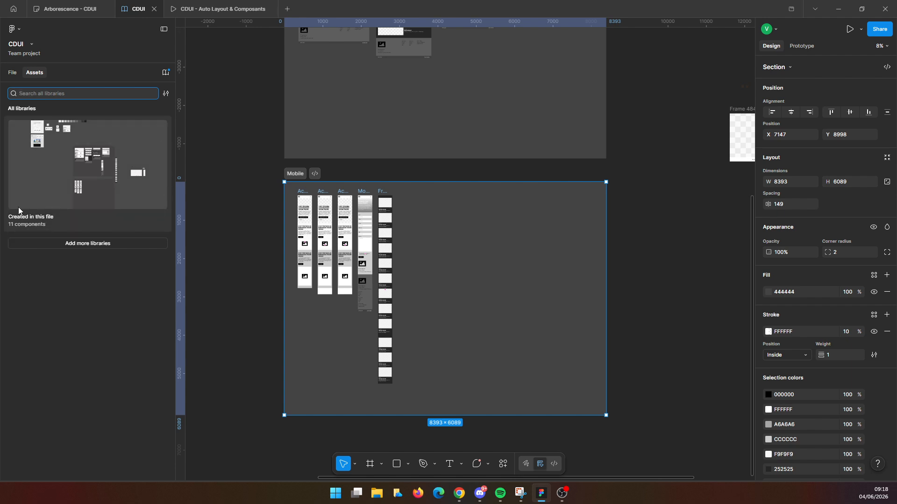
# - Look through the file's own components in Auto Layout & Composants, TP 2 : Composants - MODELE, and return to all libraries
pyautogui.click(94, 161)
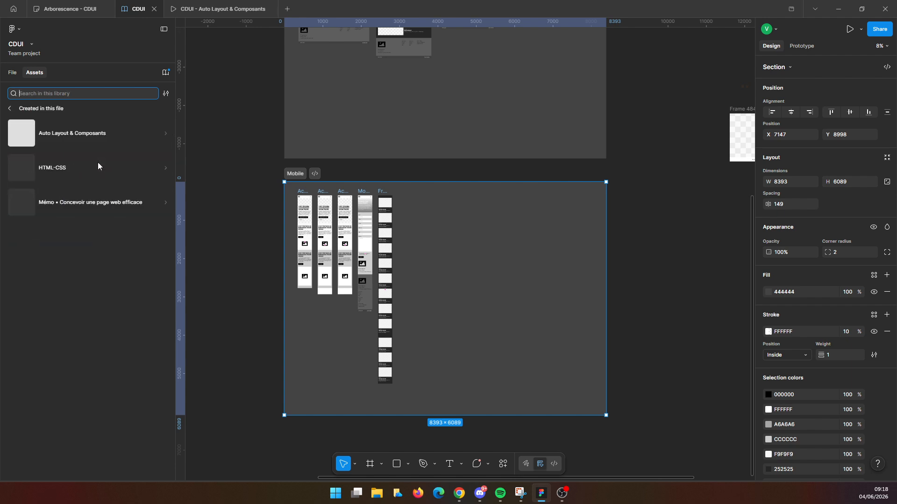
pyautogui.click(86, 146)
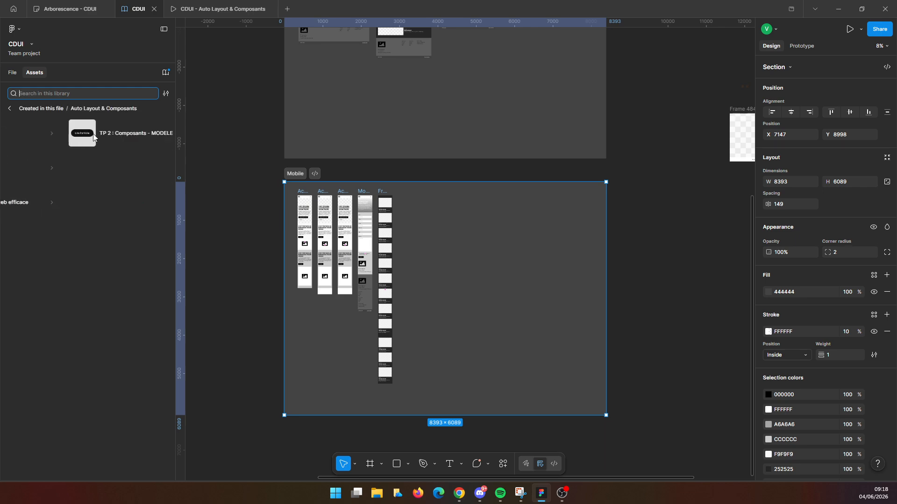
pyautogui.click(91, 130)
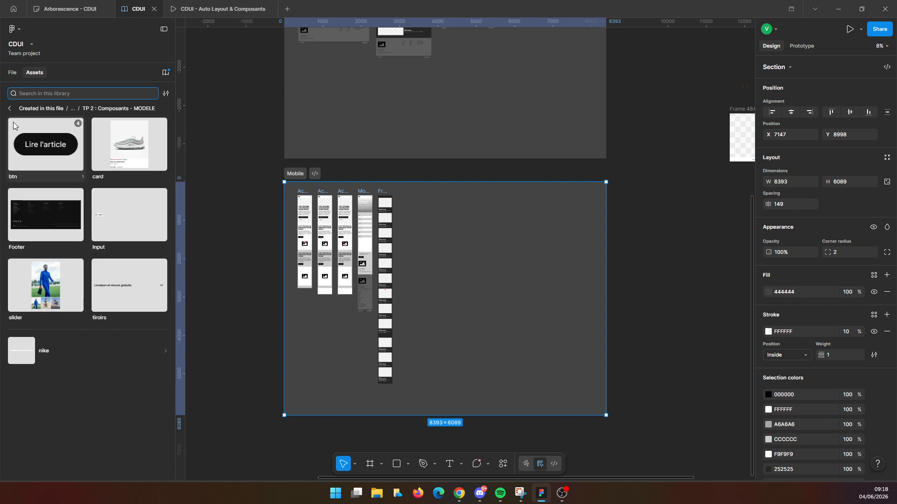
pyautogui.click(9, 109)
pyautogui.click(10, 110)
pyautogui.click(9, 110)
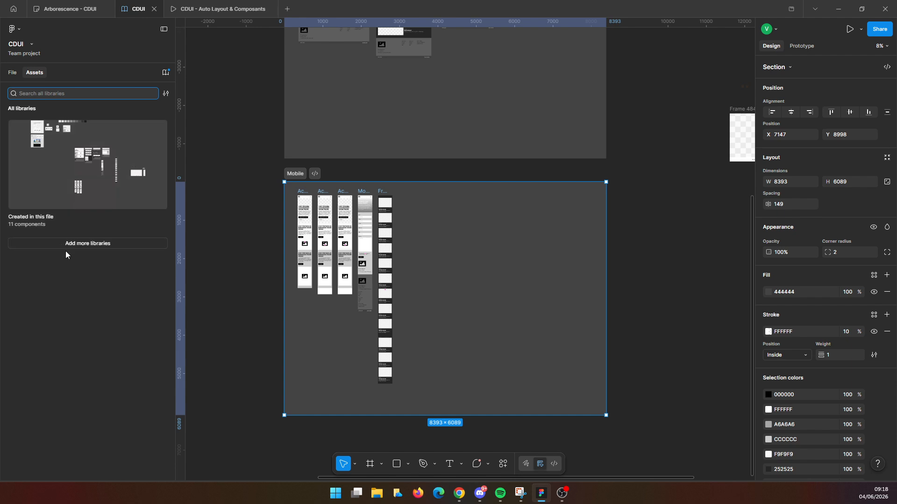
# - Add the Simple Design System UI kit to the file's libraries and close the library manager
pyautogui.click(87, 243)
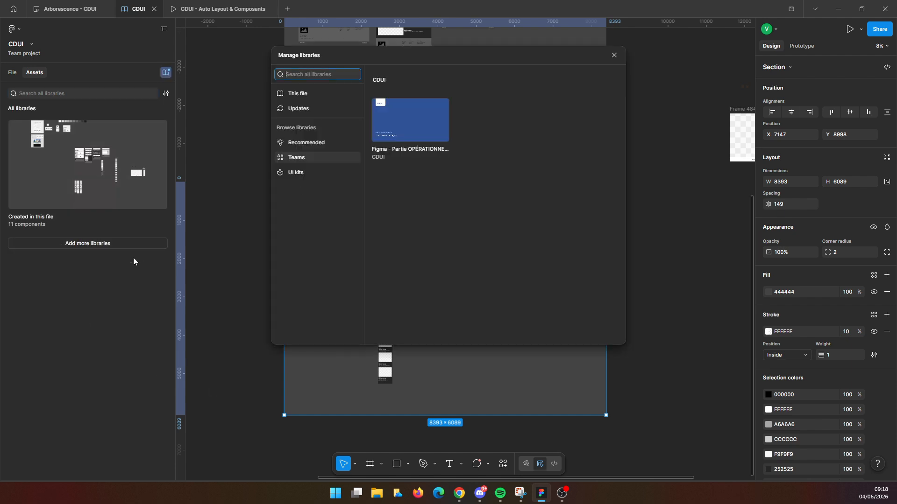
pyautogui.click(292, 174)
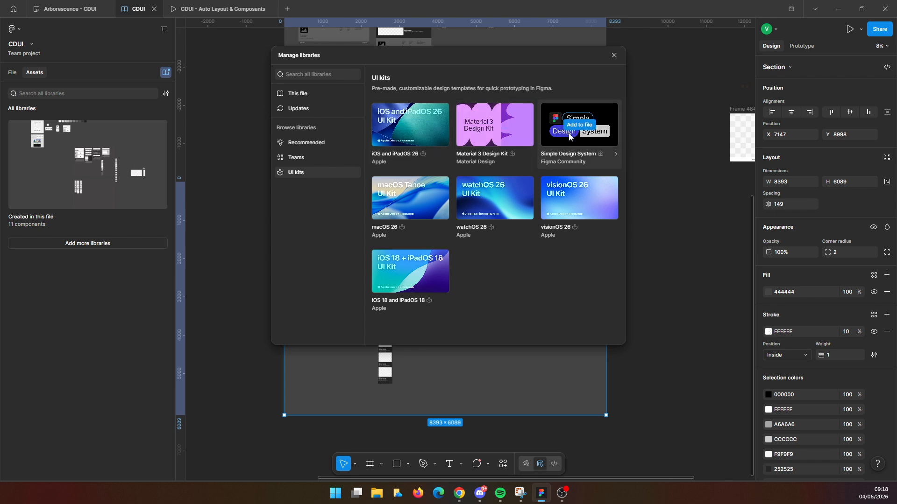
pyautogui.click(578, 124)
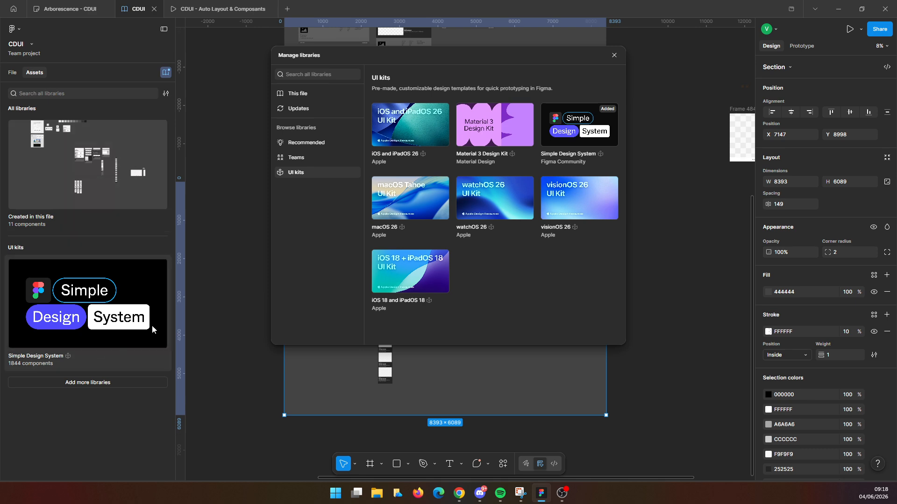
pyautogui.click(615, 57)
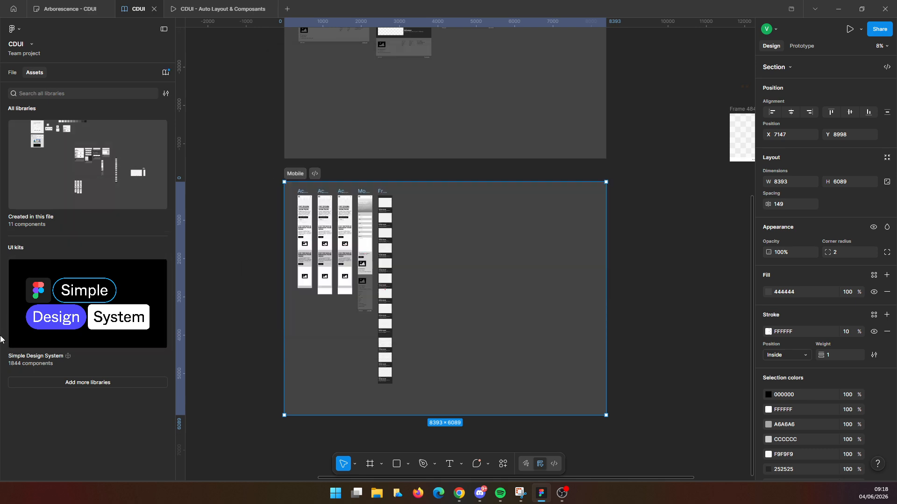
# - Place instances of the Simple Design System's Button component inside the Mobile section and on the empty canvas beside it
pyautogui.click(72, 330)
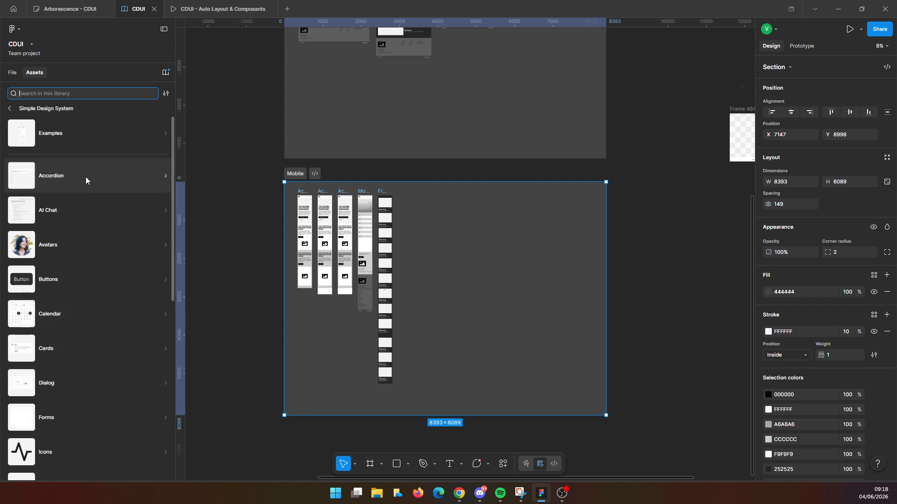
pyautogui.click(47, 269)
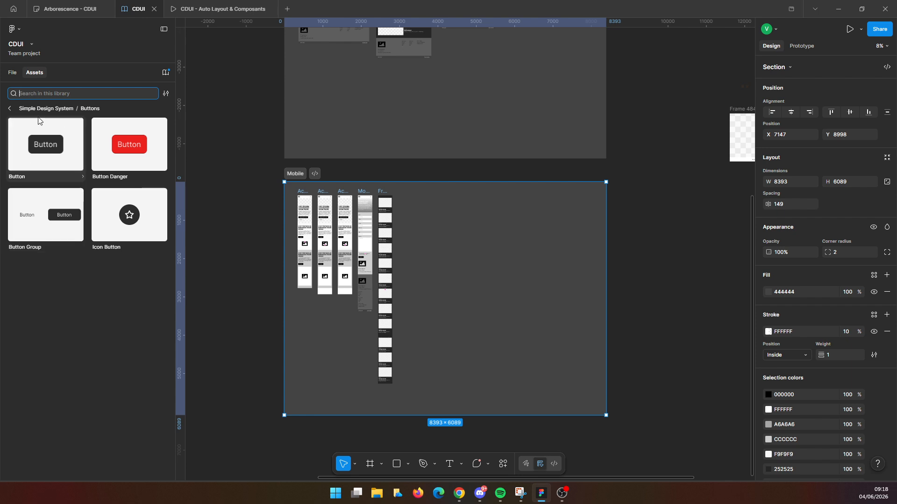
pyautogui.moveTo(28, 161); pyautogui.dragTo(514, 252)
pyautogui.moveTo(52, 147); pyautogui.dragTo(509, 255)
pyautogui.moveTo(628, 239)
pyautogui.mouseDown()
pyautogui.moveTo(666, 233)
pyautogui.moveTo(641, 238)
pyautogui.mouseUp()
# - Show the Button component's details and delete the Button instance outside the Mobile section
pyautogui.click(34, 144)
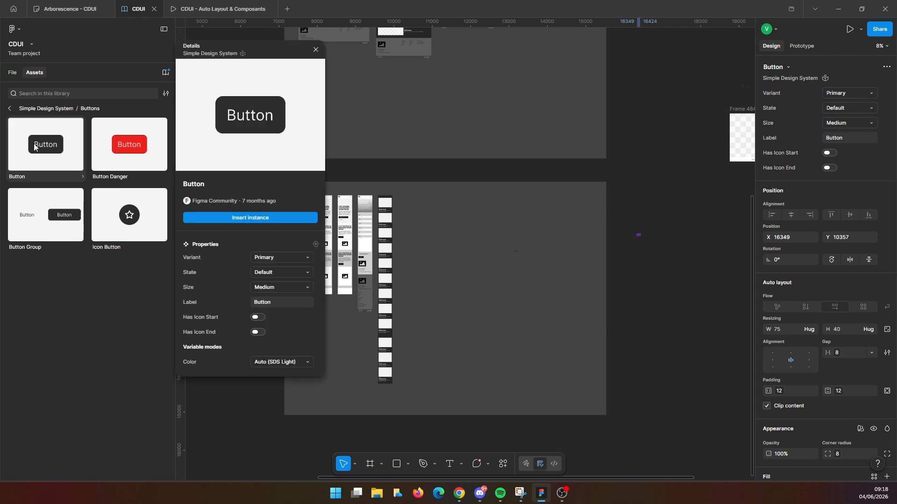
pyautogui.scroll(3, 665, 242)
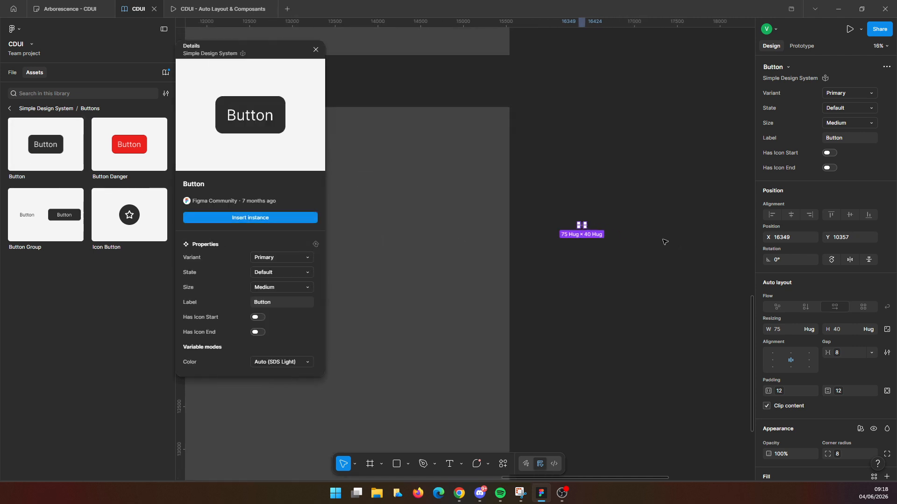
pyautogui.scroll(8, 545, 226)
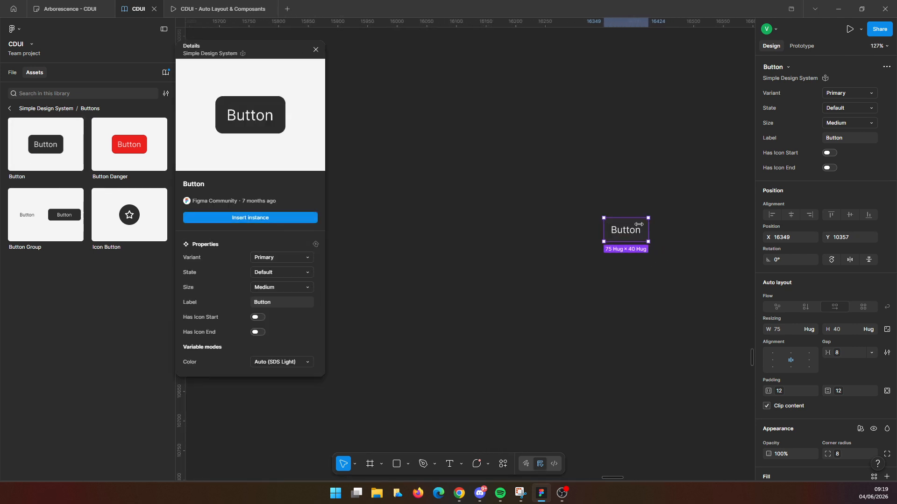
pyautogui.press('Delete')
# - Place the Simple Design System's Avatar component on the empty canvas beside the Mobile section and move it slightly up
pyautogui.click(9, 108)
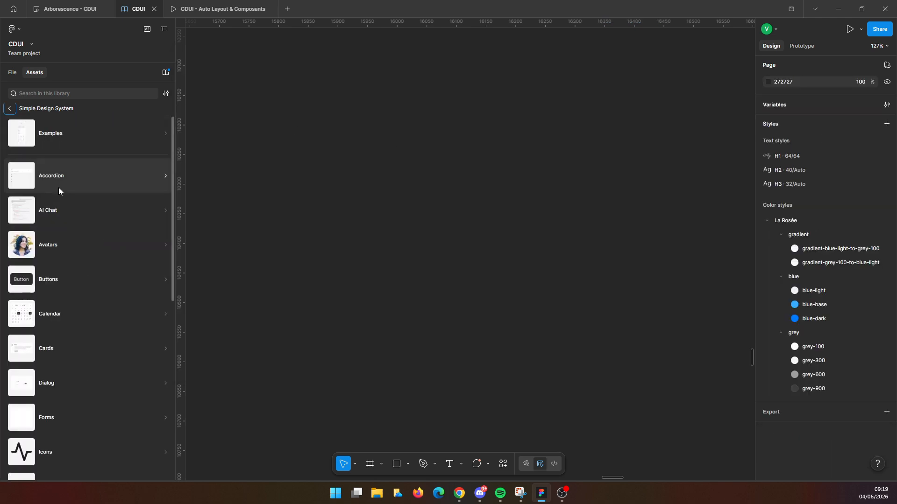
pyautogui.click(56, 233)
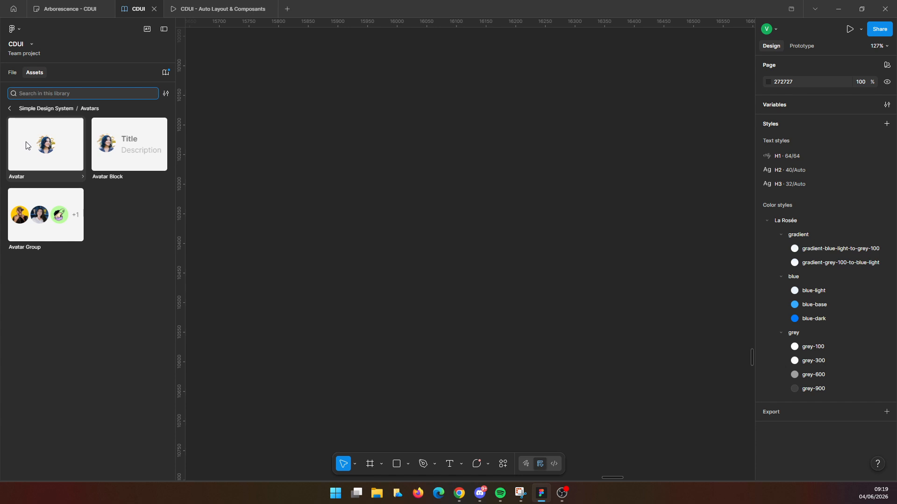
pyautogui.moveTo(26, 145); pyautogui.dragTo(540, 134)
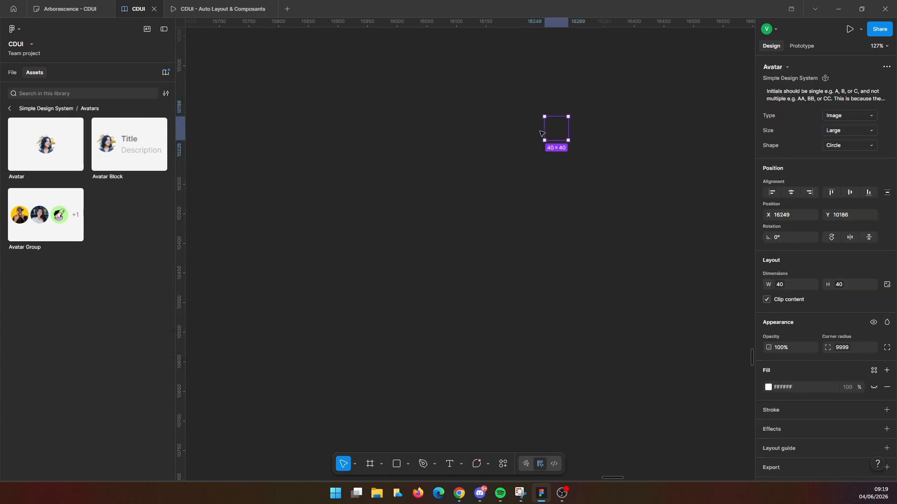
pyautogui.scroll(5, 581, 114)
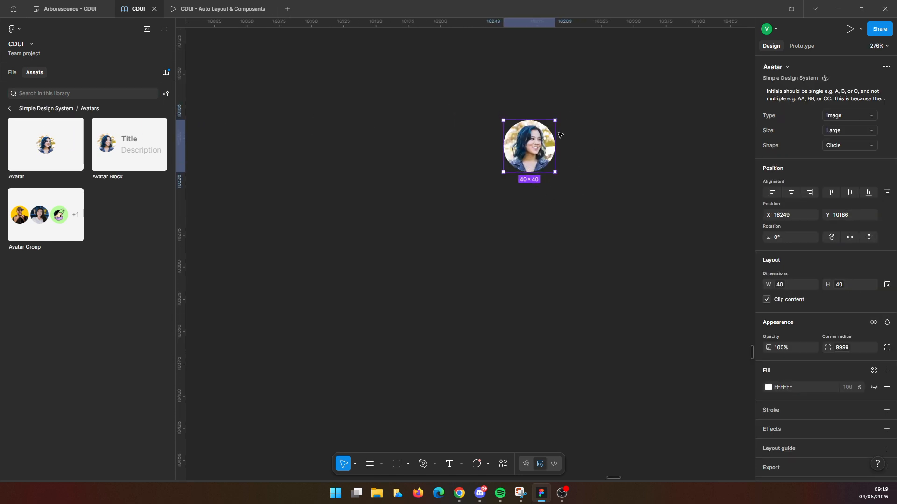
pyautogui.scroll(8, 560, 135)
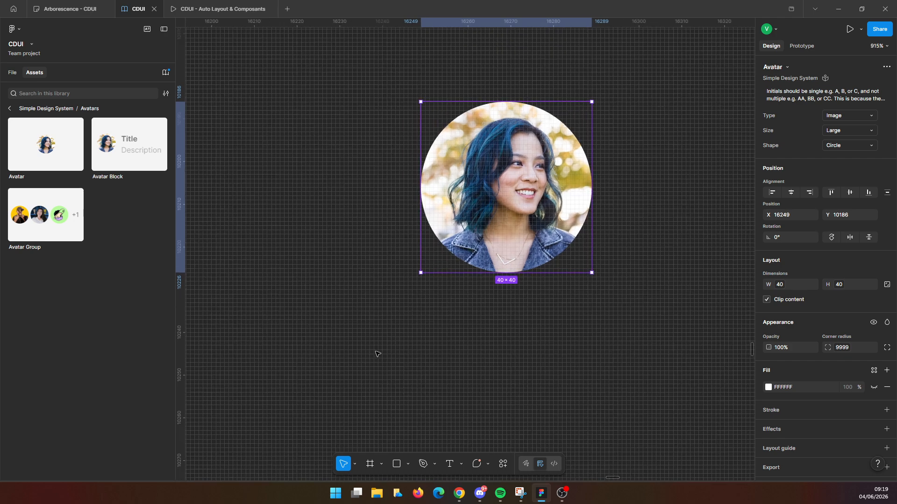
pyautogui.scroll(-5, 378, 354)
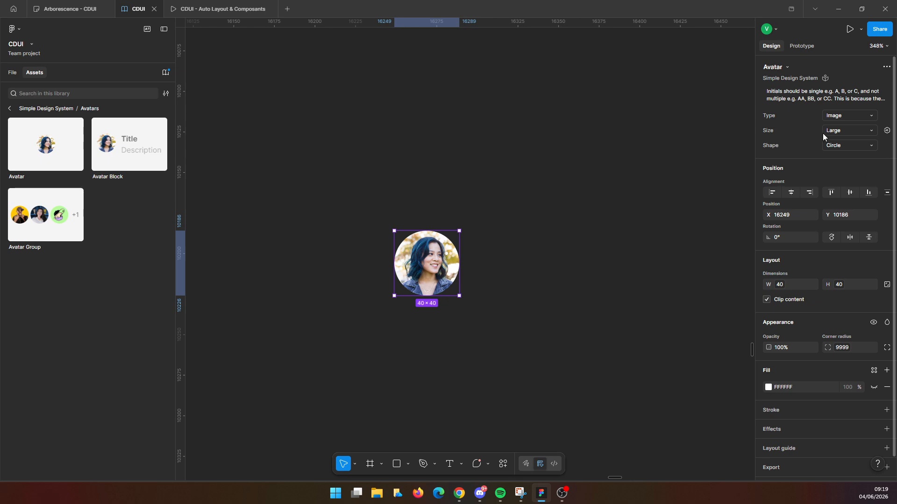
pyautogui.moveTo(422, 256); pyautogui.dragTo(444, 199)
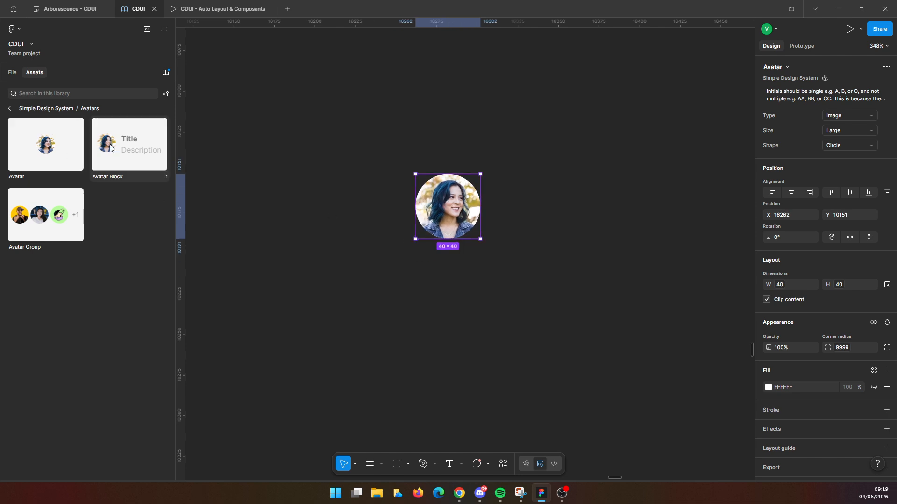
# - Place an Avatar Block above the avatar, aligned with its left edge, and check its editable Title and Description properties
pyautogui.moveTo(106, 145); pyautogui.dragTo(337, 117)
pyautogui.moveTo(455, 110); pyautogui.dragTo(444, 108)
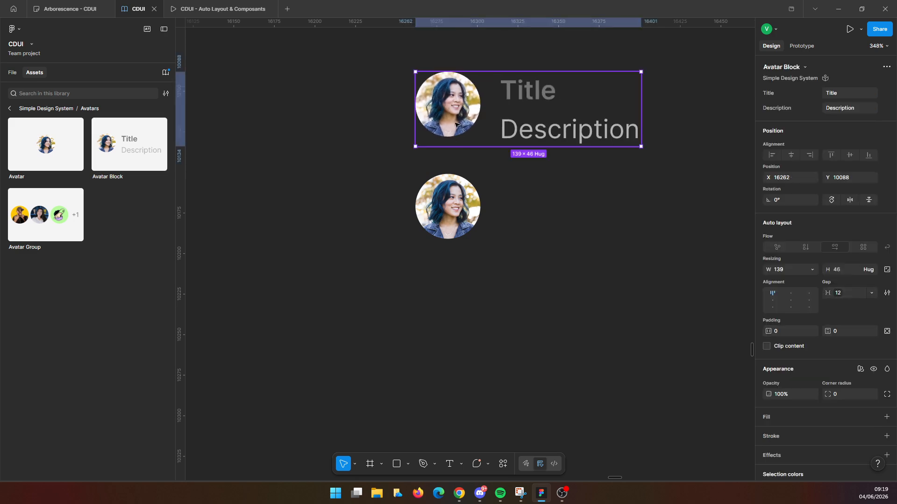
pyautogui.click(833, 93)
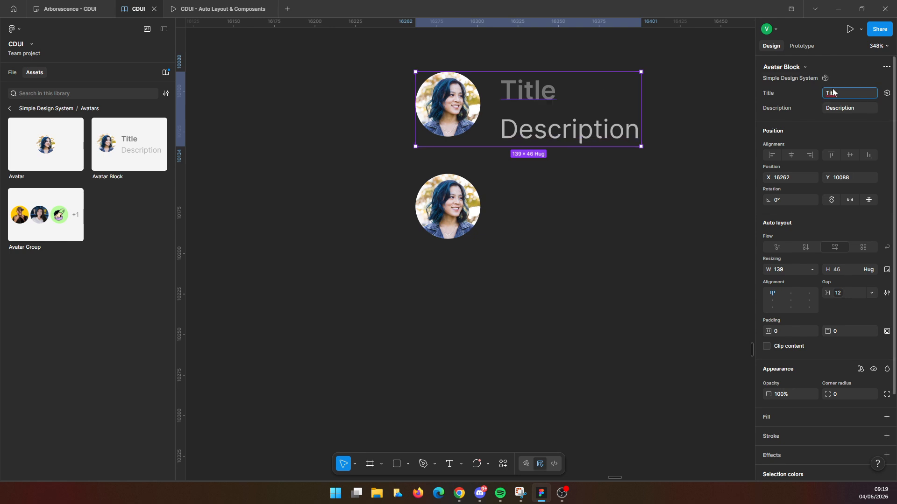
pyautogui.click(835, 108)
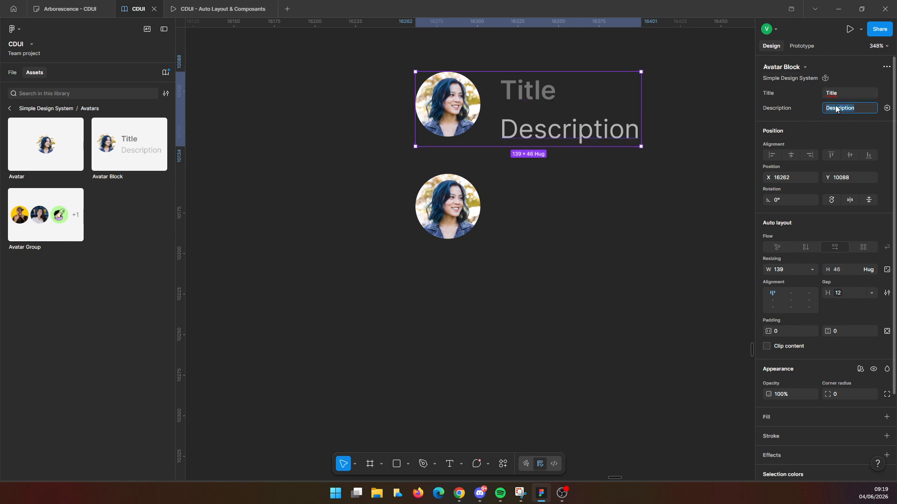
pyautogui.press('Escape')
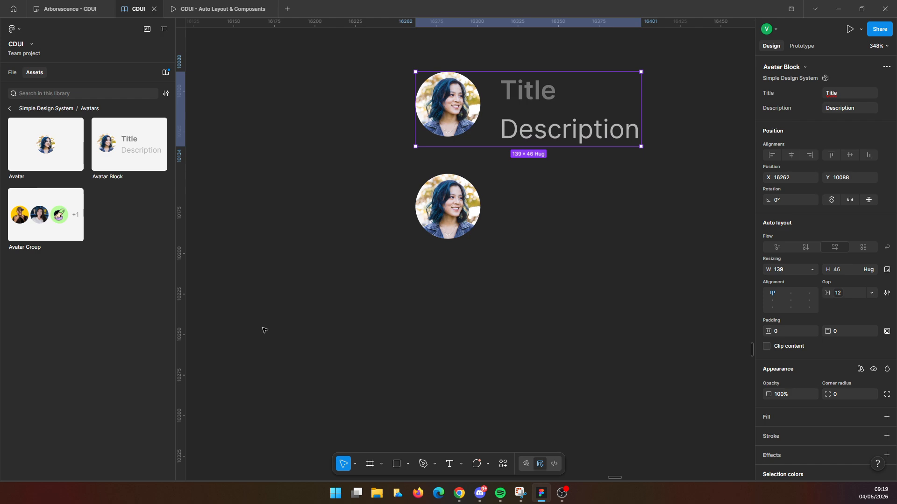
# - Switch the standalone avatar's type to Initial and back to Image
pyautogui.click(471, 198)
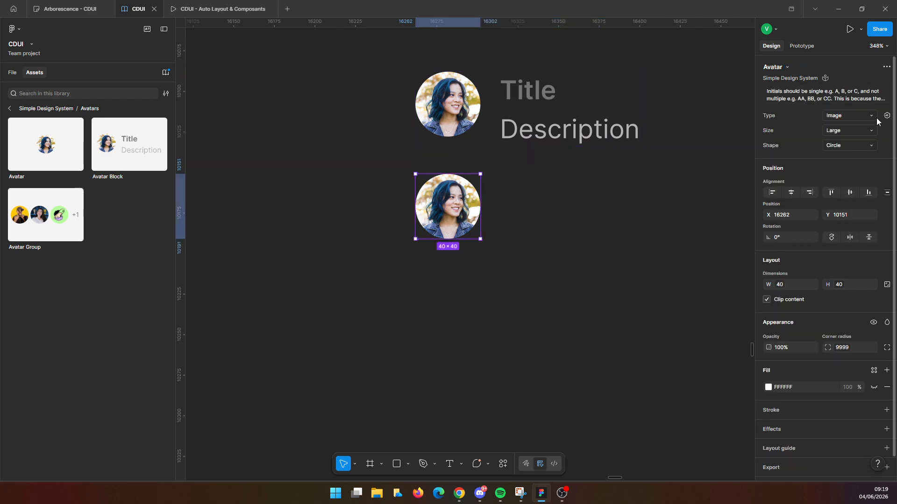
pyautogui.click(858, 113)
pyautogui.click(850, 105)
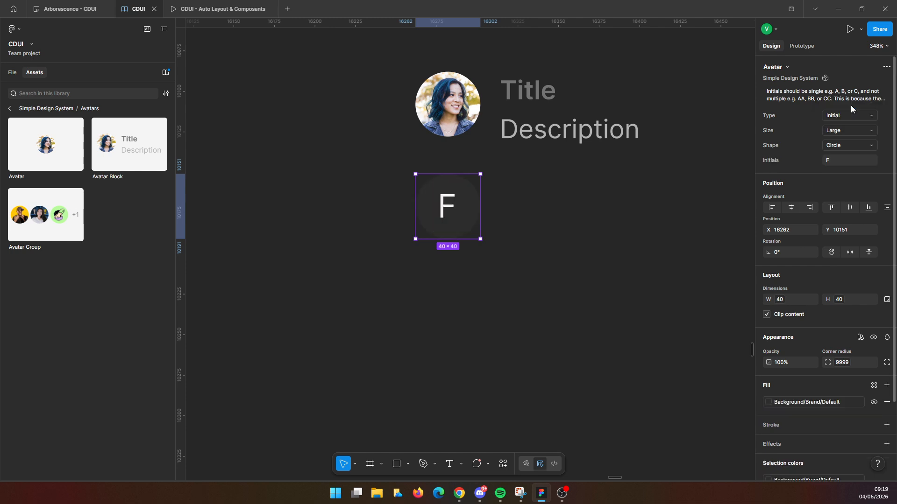
pyautogui.click(843, 116)
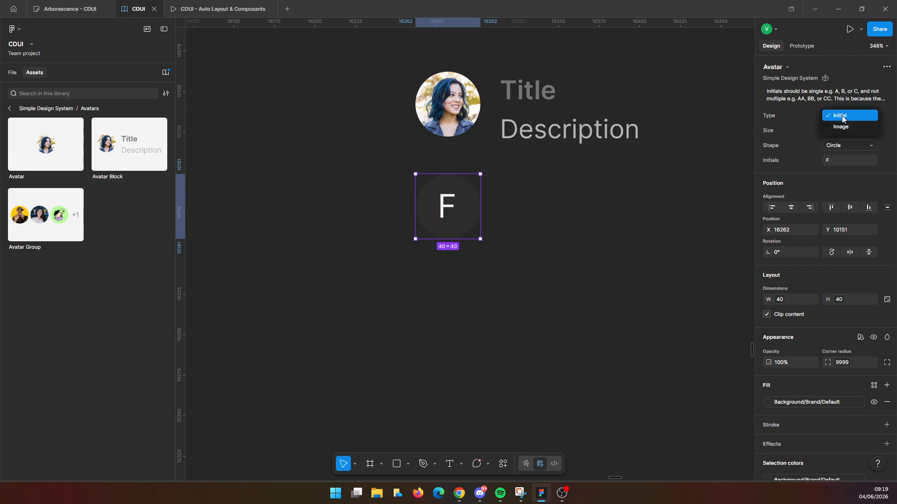
pyautogui.click(840, 127)
# - Set the standalone avatar's size to Small, then try the Square shape and return it to Circle
pyautogui.click(841, 132)
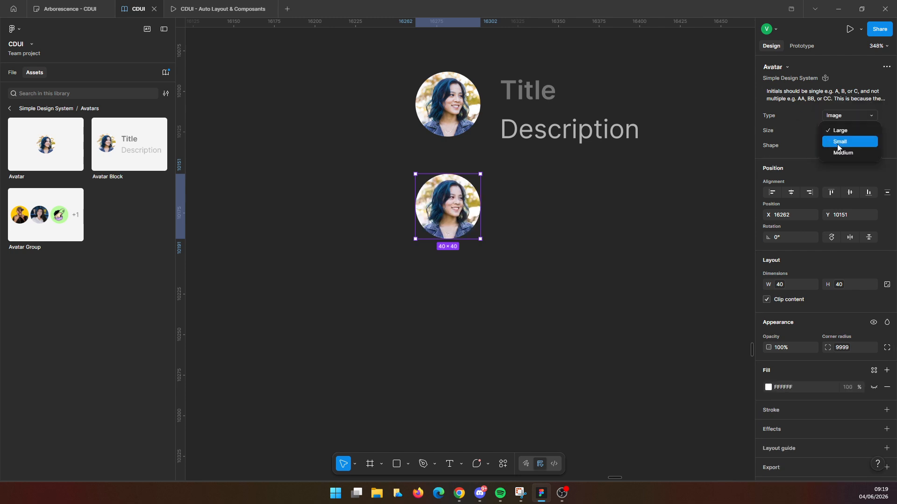
pyautogui.click(840, 141)
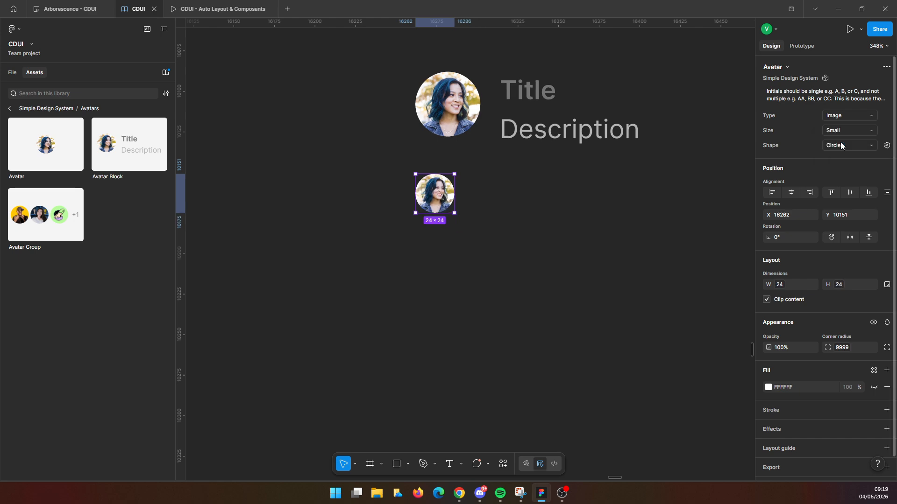
pyautogui.click(838, 146)
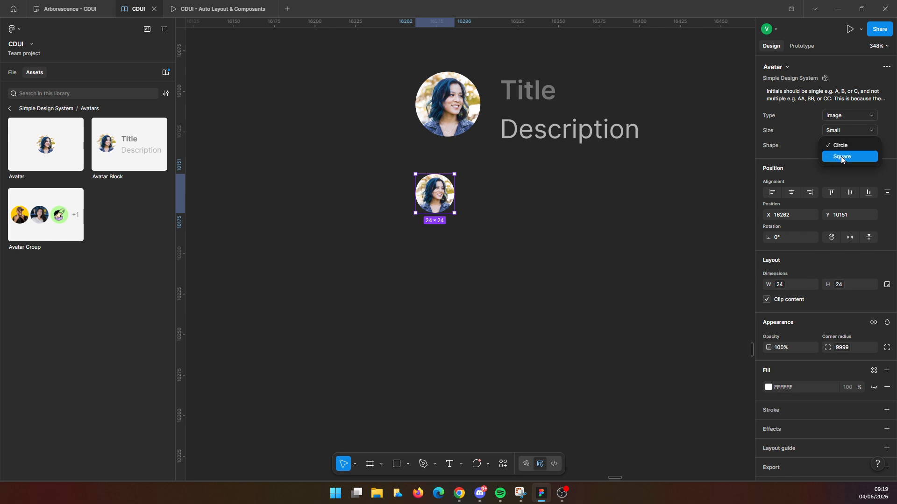
pyautogui.click(841, 156)
pyautogui.click(841, 143)
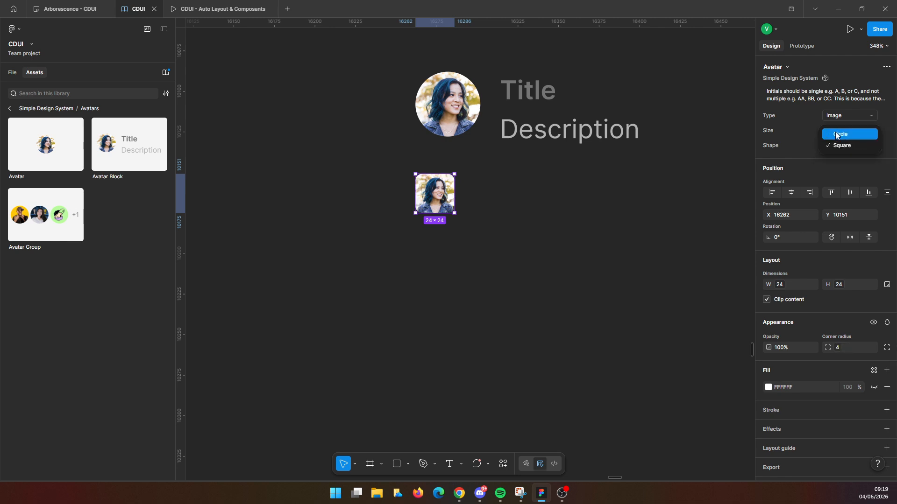
pyautogui.click(838, 135)
# - Return to the Simple Design System's category list and look through its component categories
pyautogui.scroll(-10, 514, 177)
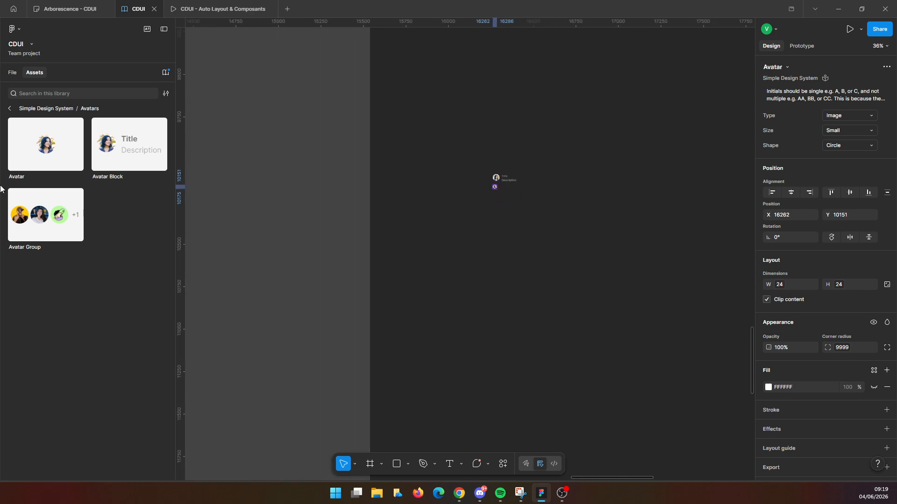
pyautogui.click(10, 108)
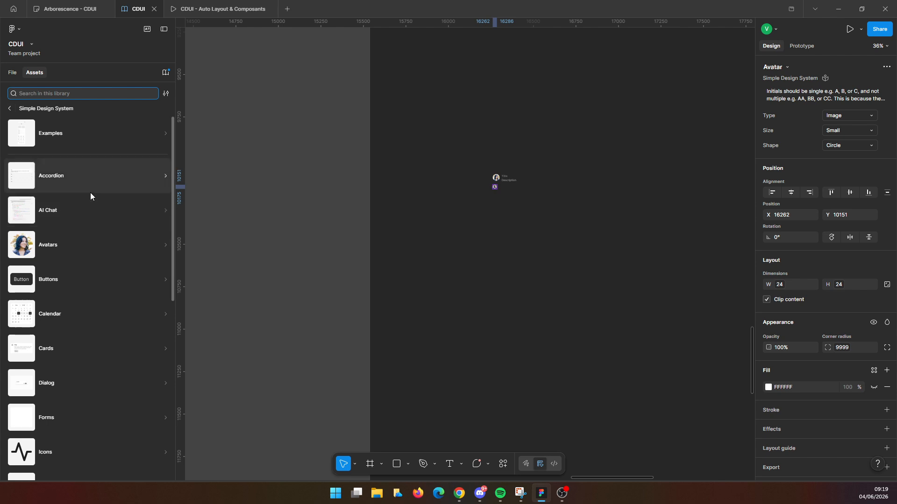
pyautogui.scroll(-6, 105, 243)
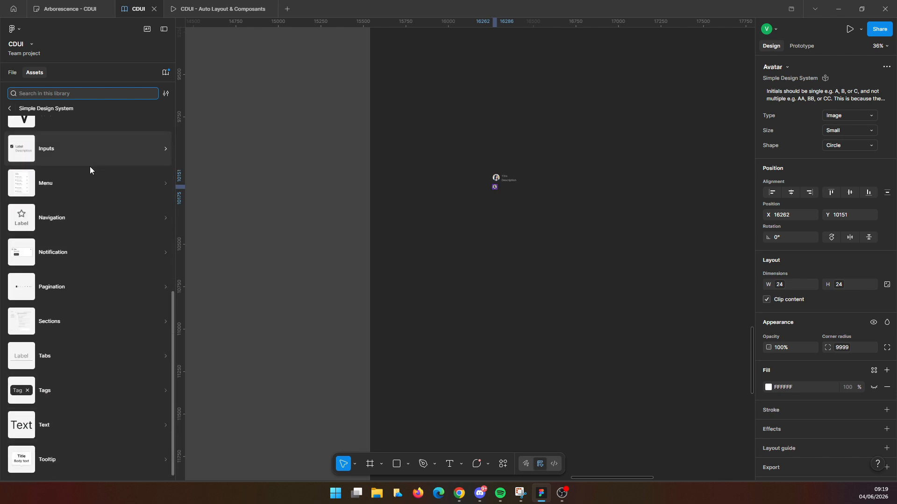
pyautogui.scroll(6, 122, 304)
# - Delete both avatar components beside the Mobile section and the remaining Button instance inside it
pyautogui.scroll(-10, 537, 187)
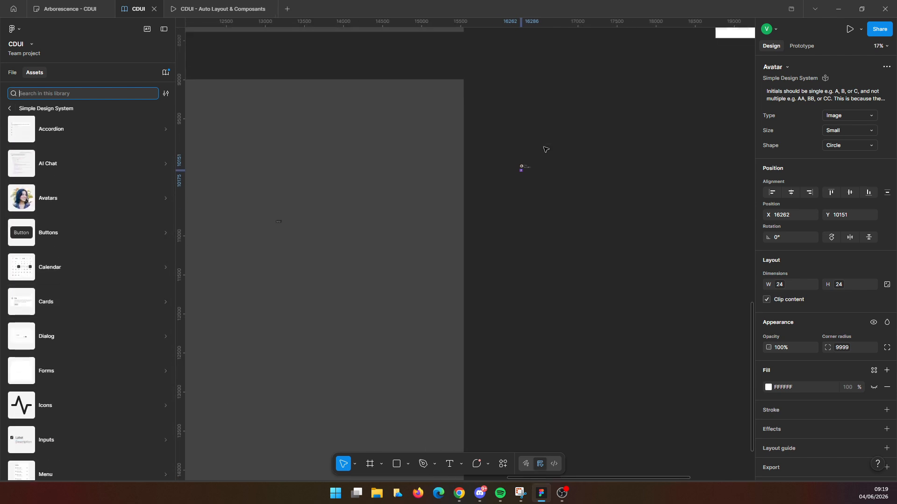
pyautogui.scroll(6, 459, 195)
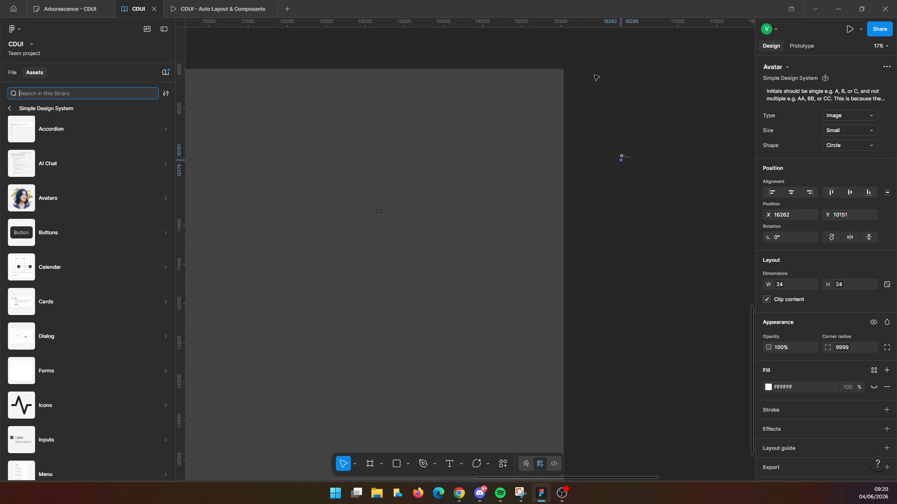
pyautogui.moveTo(593, 56); pyautogui.dragTo(663, 330)
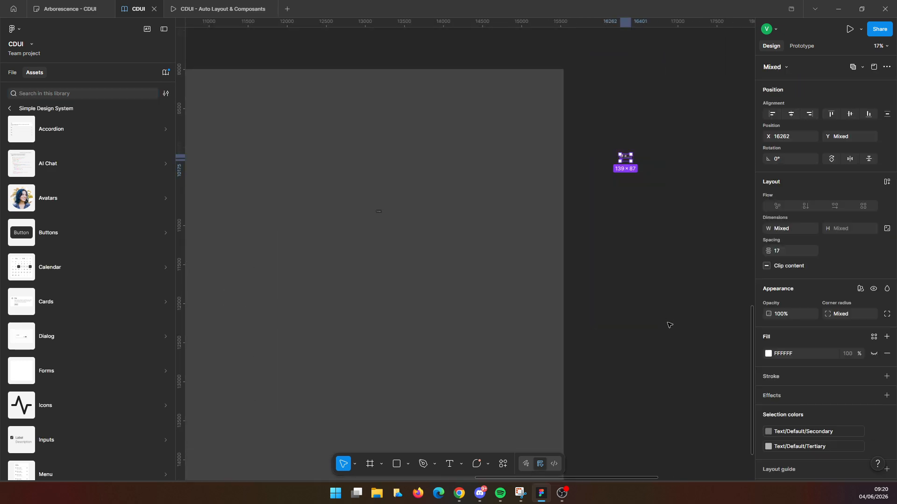
pyautogui.click(290, 187)
pyautogui.moveTo(378, 213); pyautogui.dragTo(378, 214)
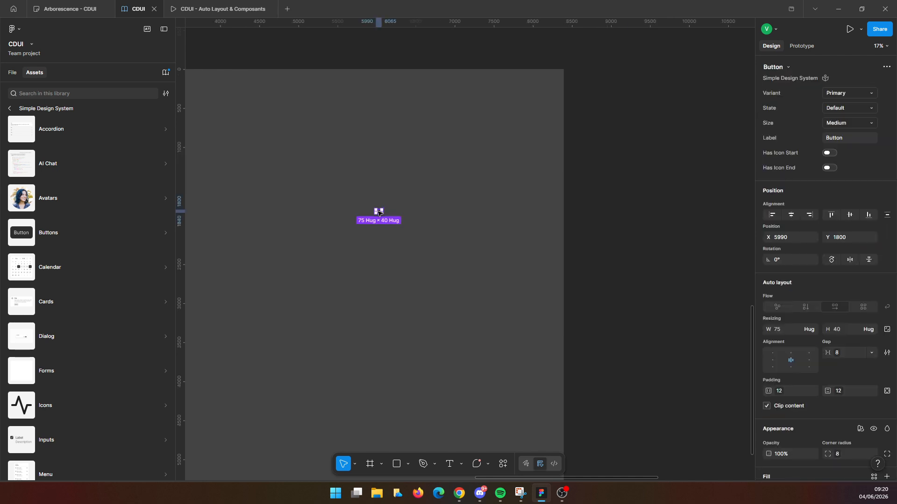
pyautogui.press('Delete')
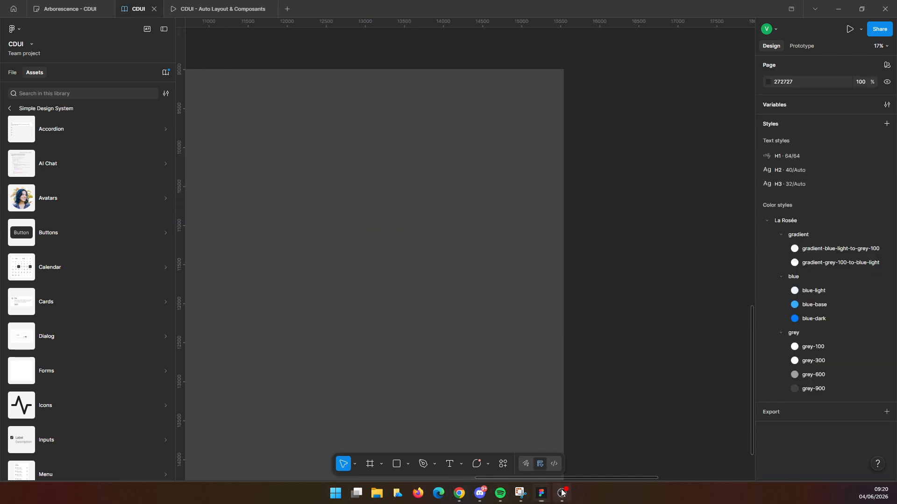